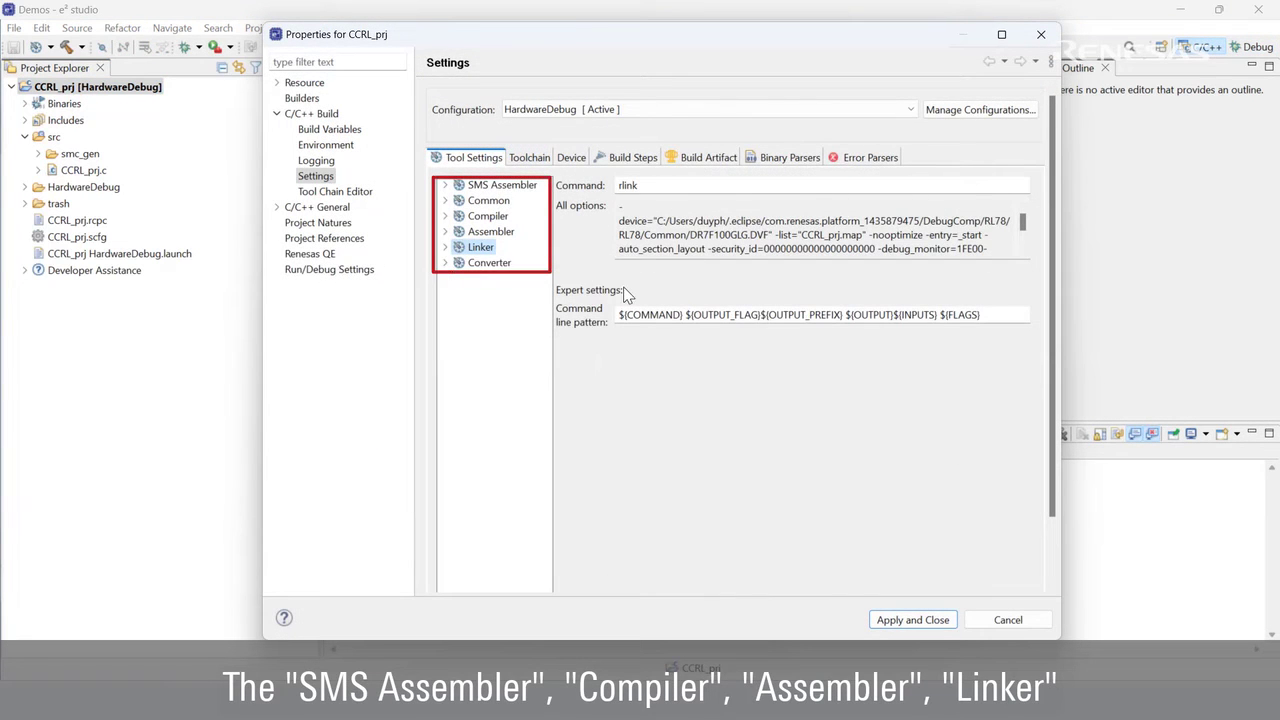
Review the tool settings pages for SMS Assembler, Compiler, Assembler, Linker and Converter in the CCRL_prj properties
click(530, 188)
click(506, 215)
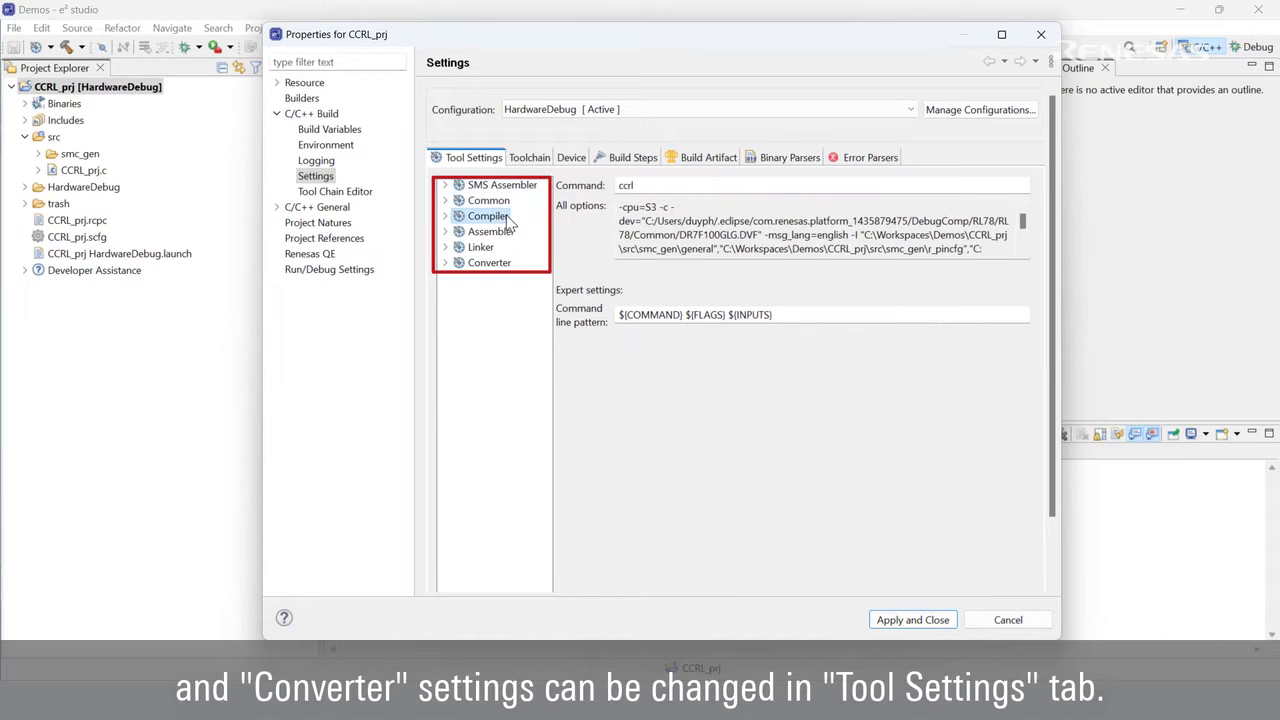
click(507, 231)
click(507, 247)
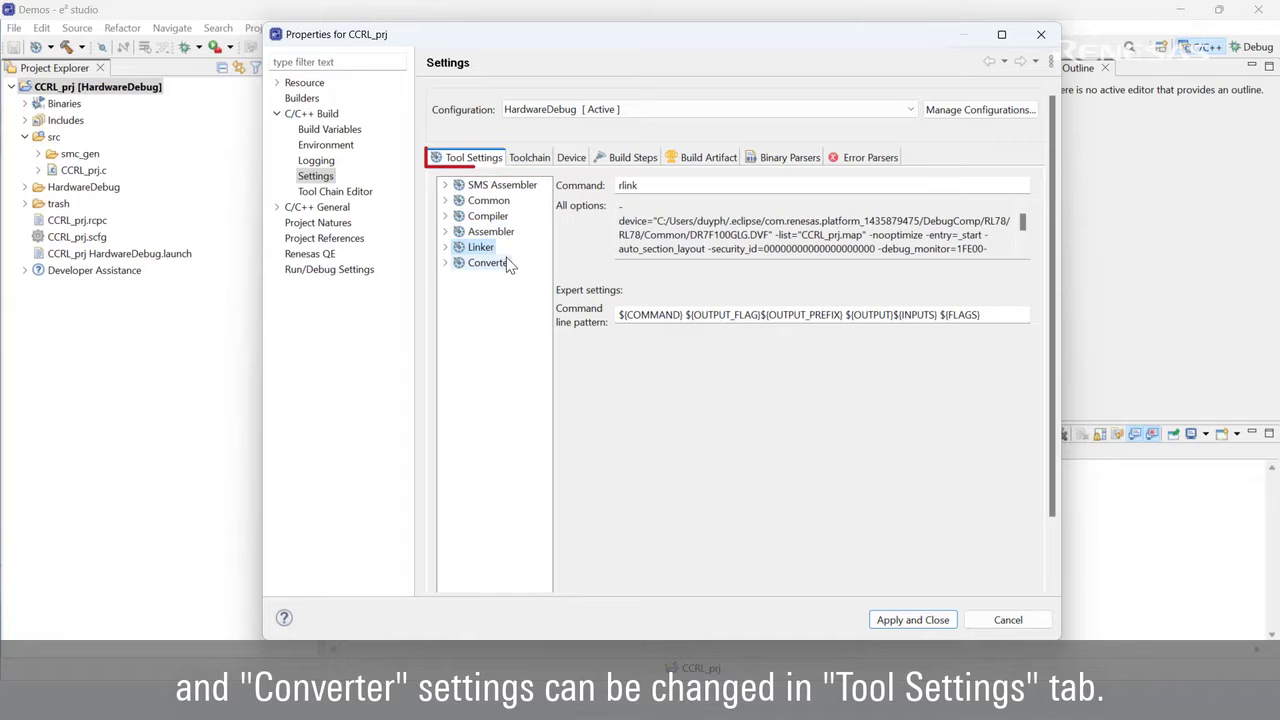
click(490, 262)
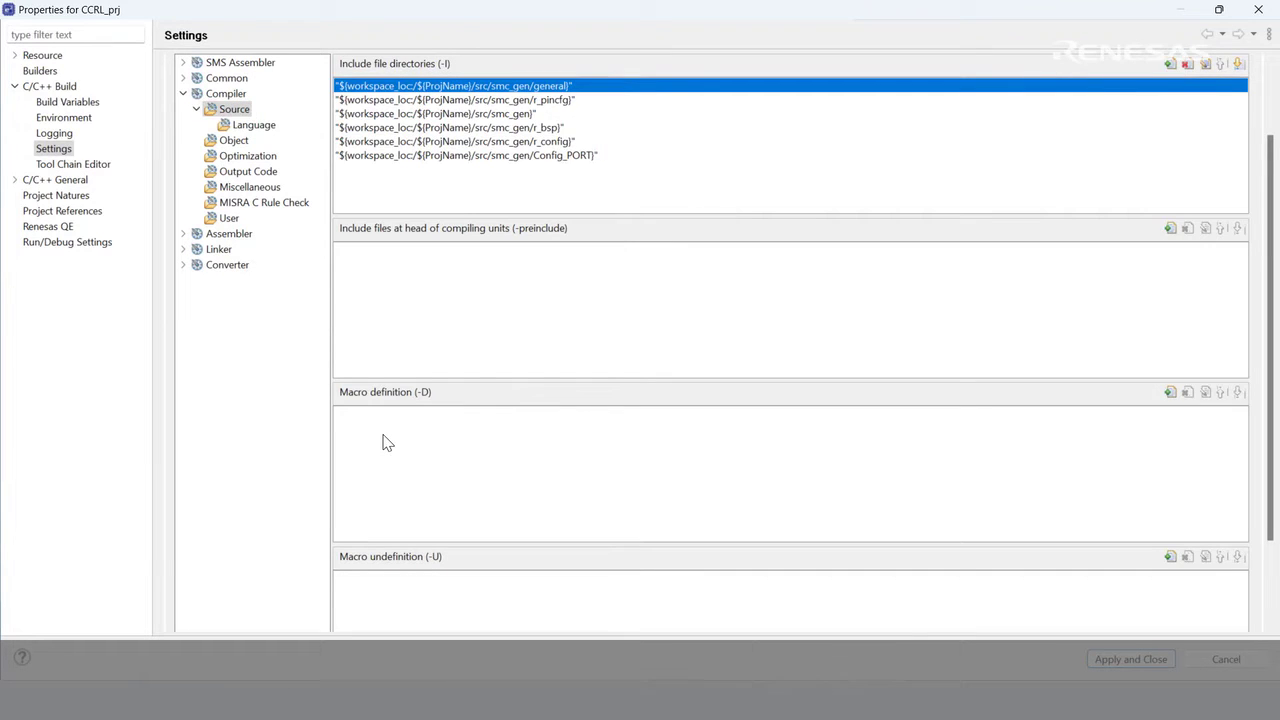
Examine the compiler's object and optimization level options and the linker's section settings
click(238, 141)
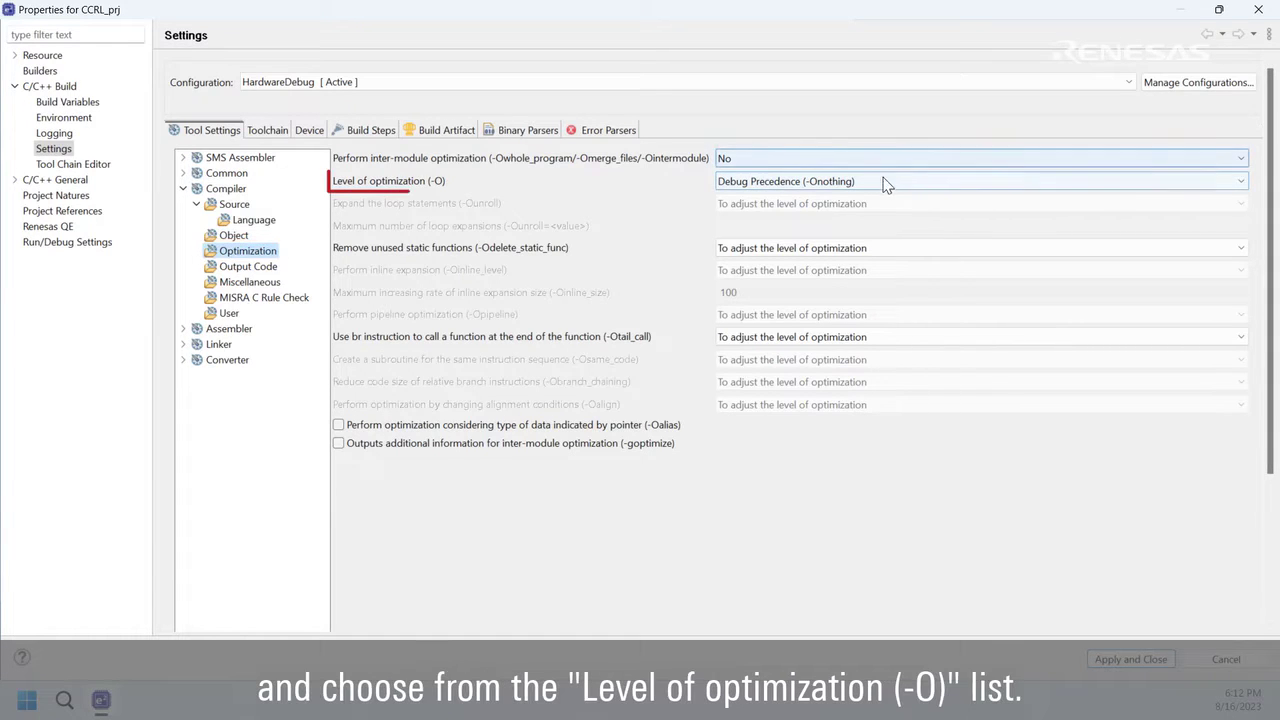
click(924, 185)
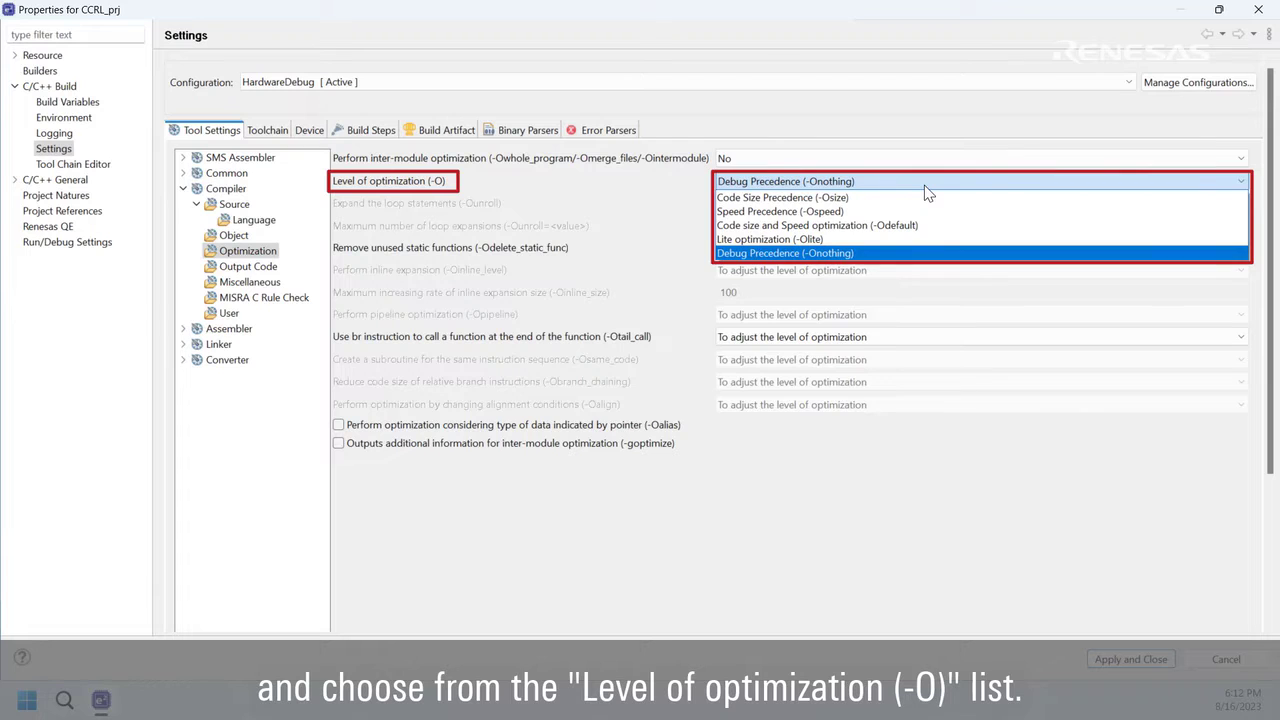
click(924, 185)
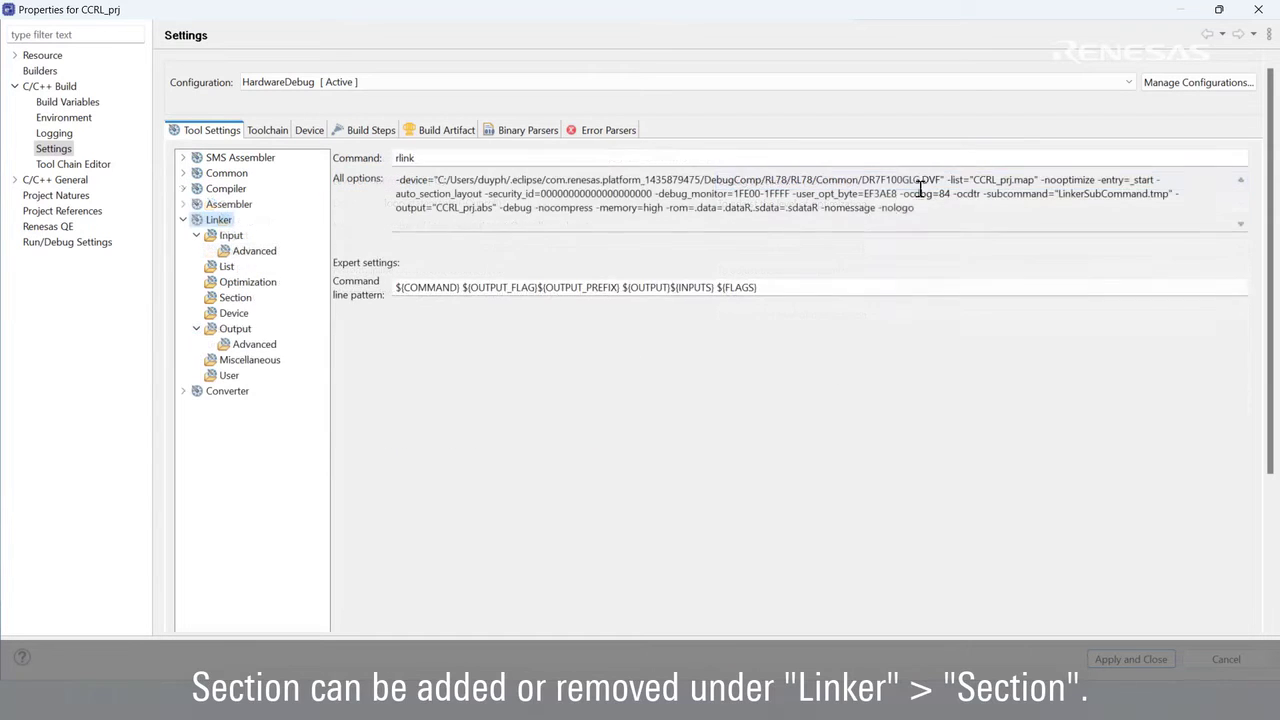
click(245, 302)
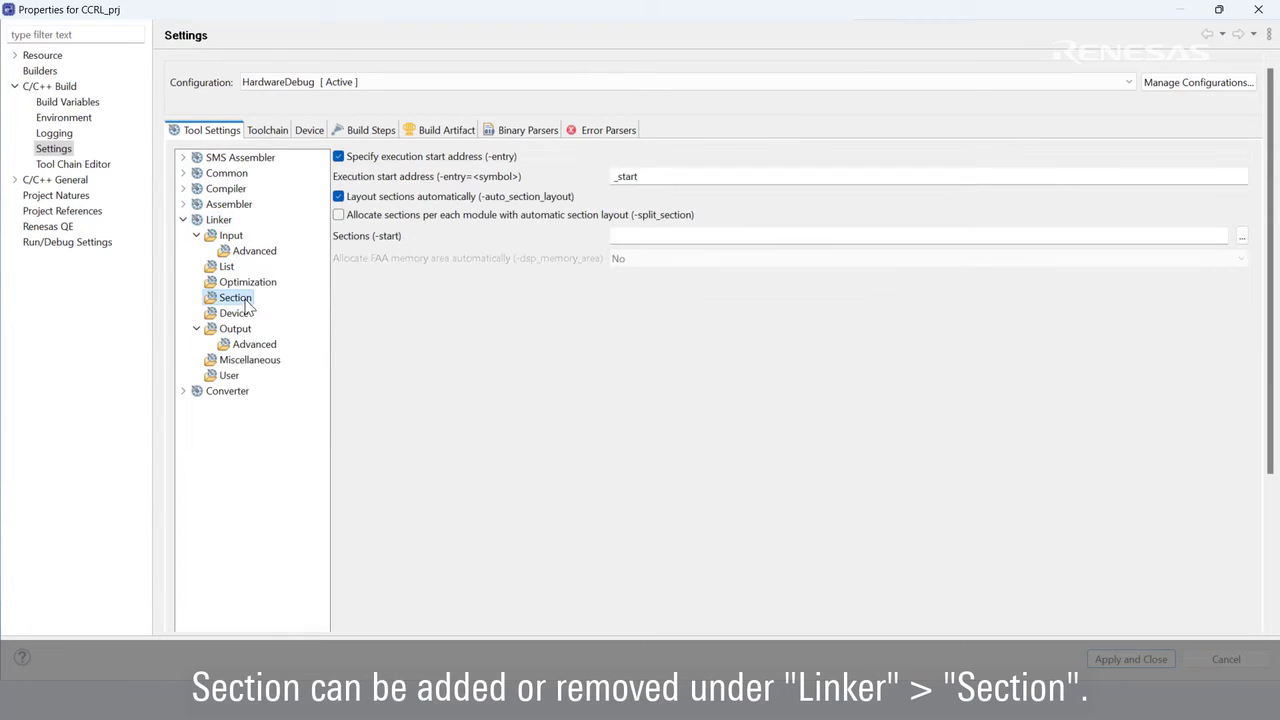
click(1242, 236)
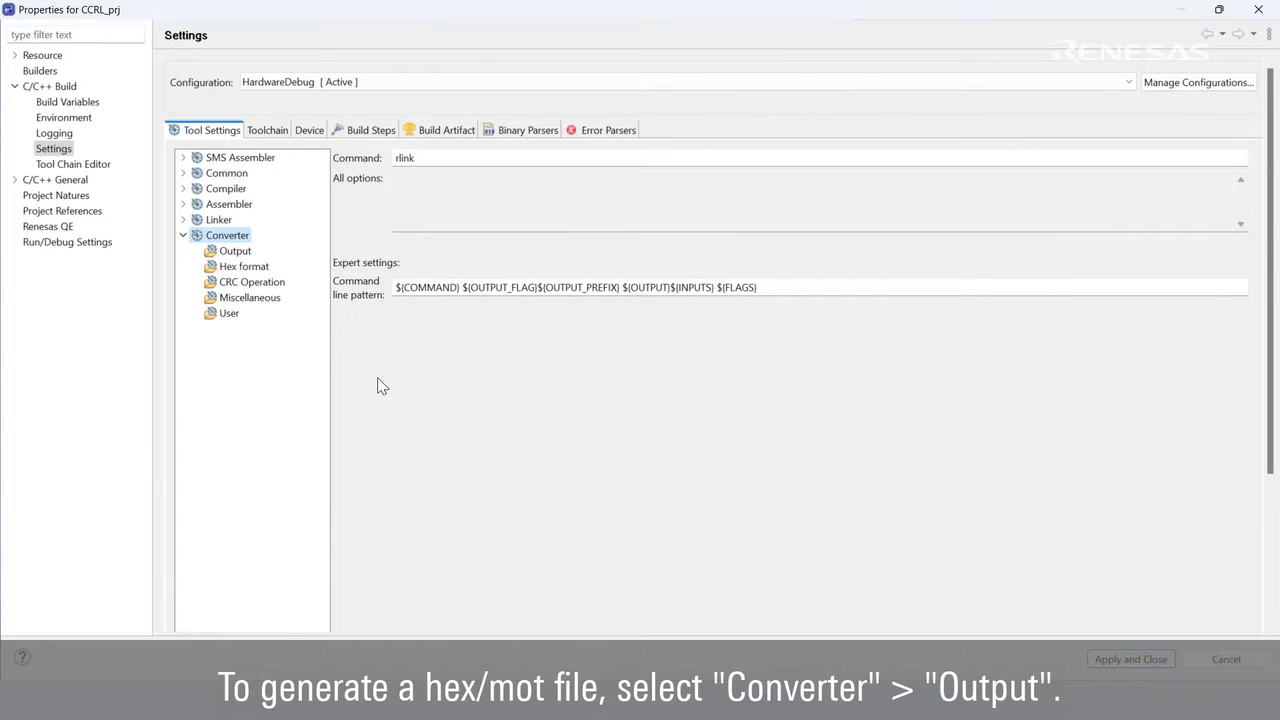
Enable hex file output in the converter's output settings, with Motorola S-record file as the output format
click(238, 256)
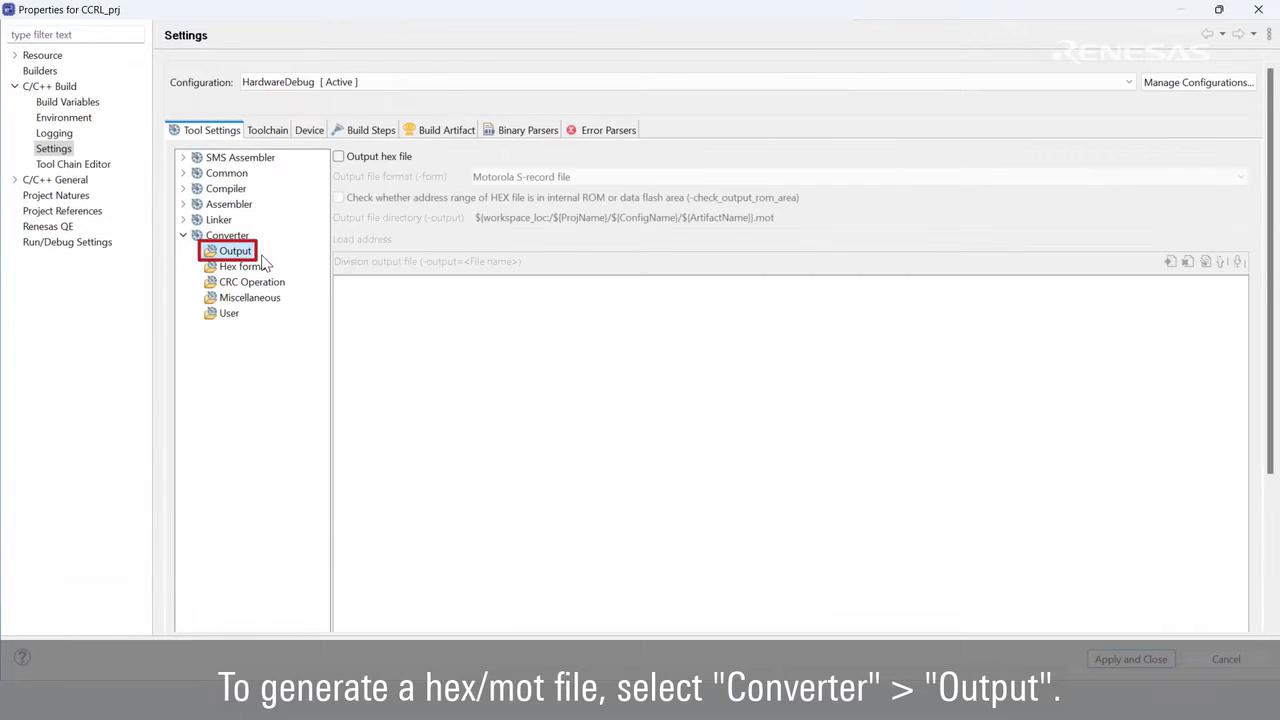
click(339, 157)
click(681, 177)
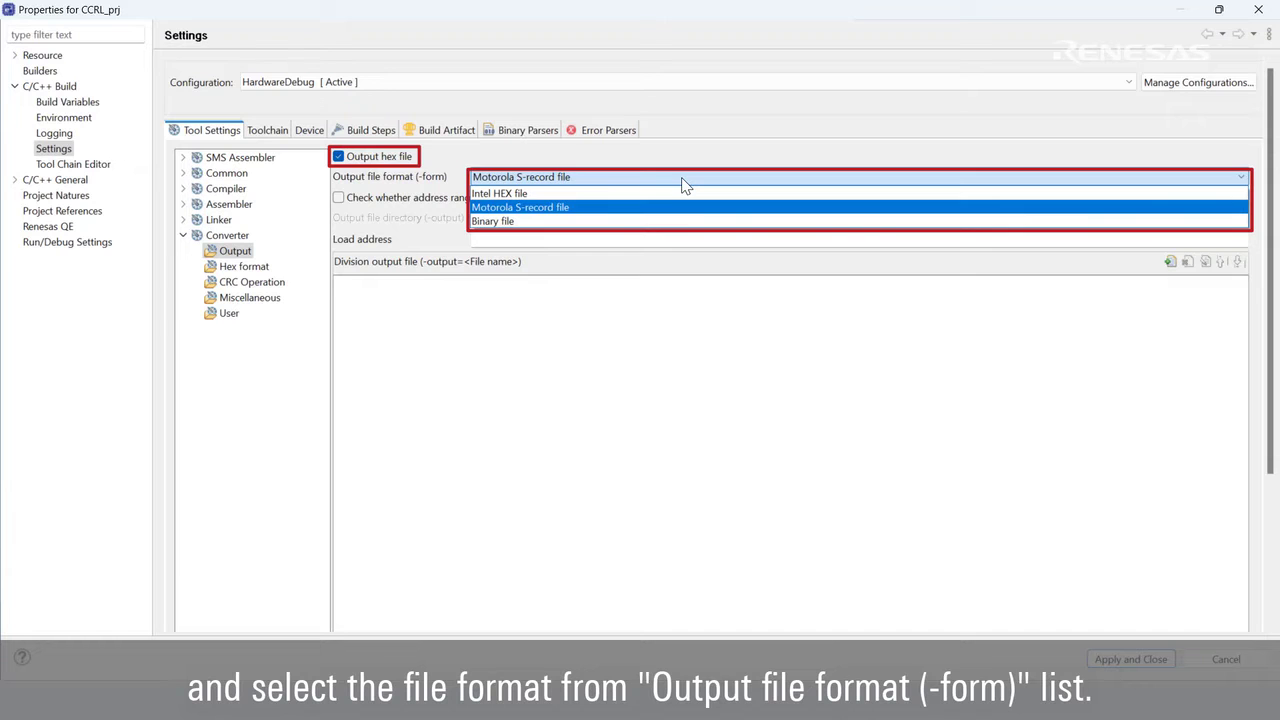
click(681, 177)
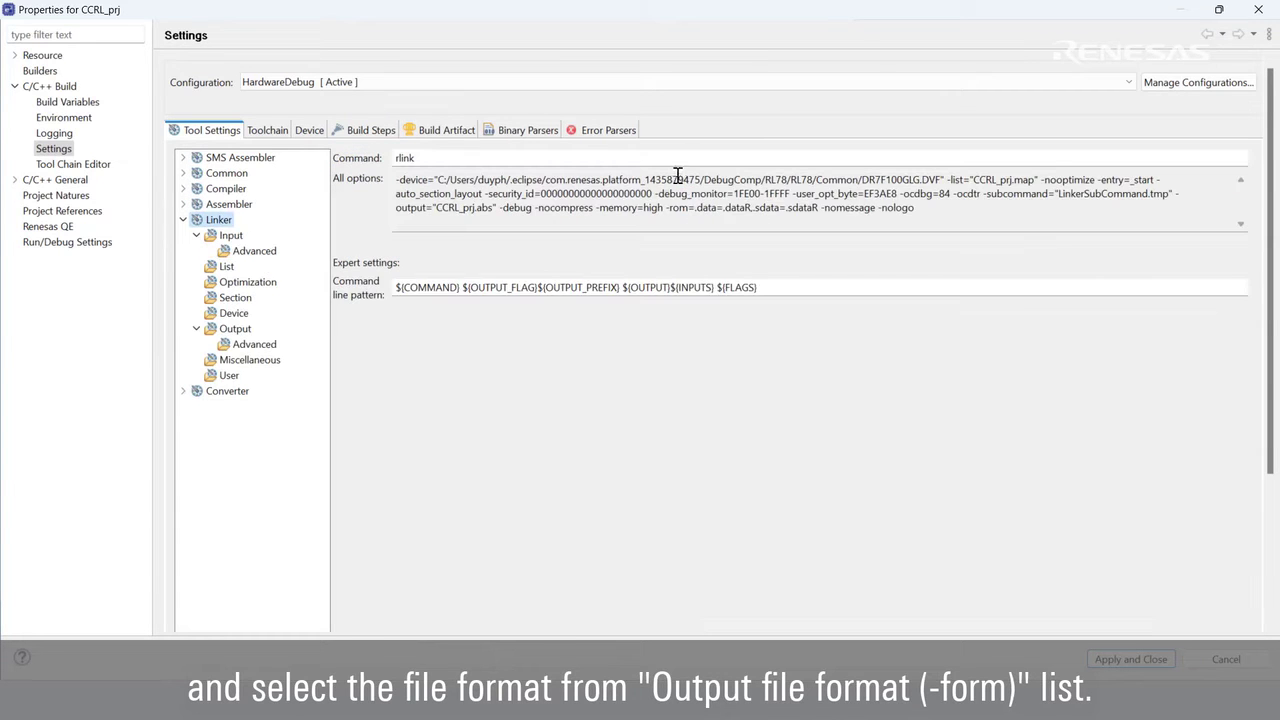
Check the linker's device options and toolchain version v1.12.01, and save the project properties with an index rebuild
click(238, 314)
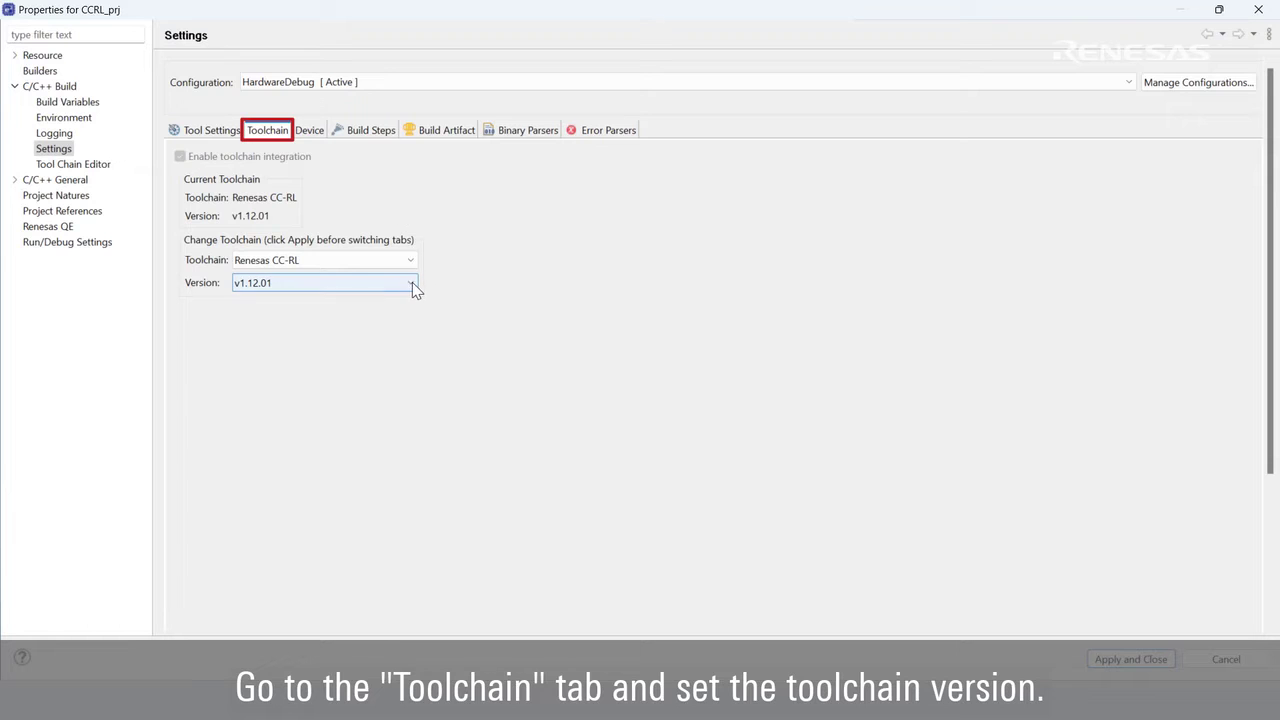
click(412, 284)
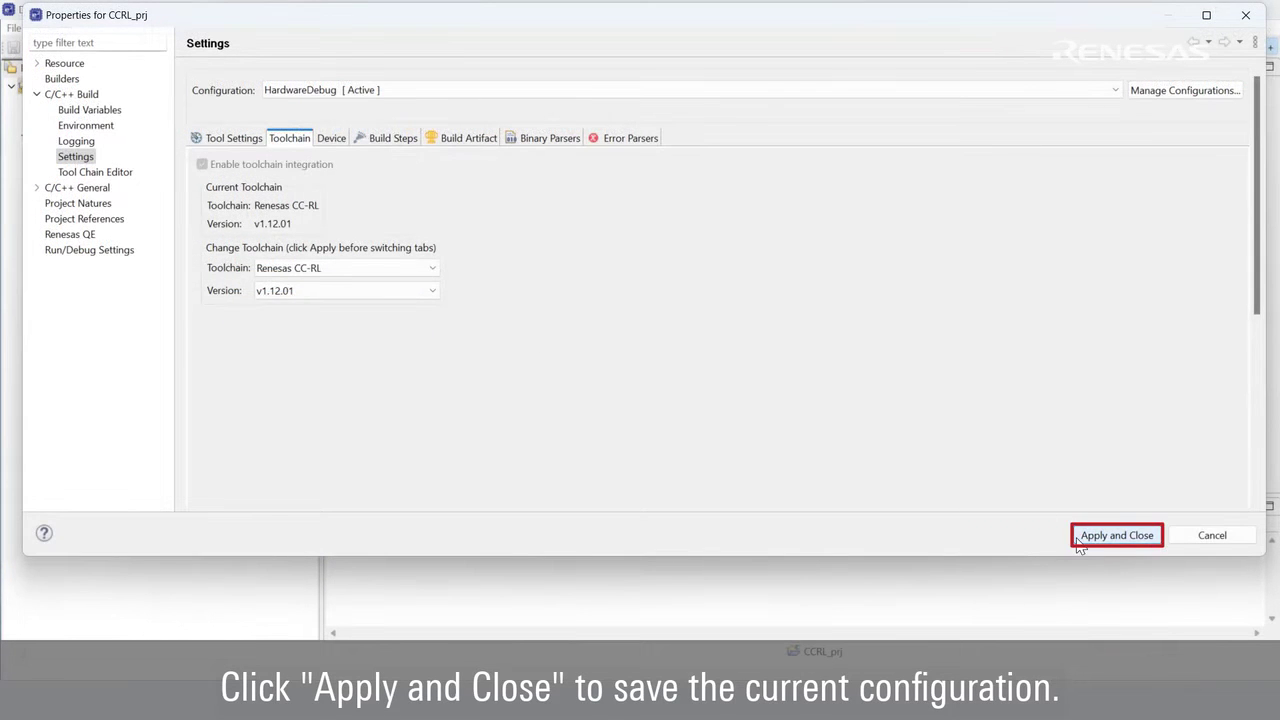
click(1078, 541)
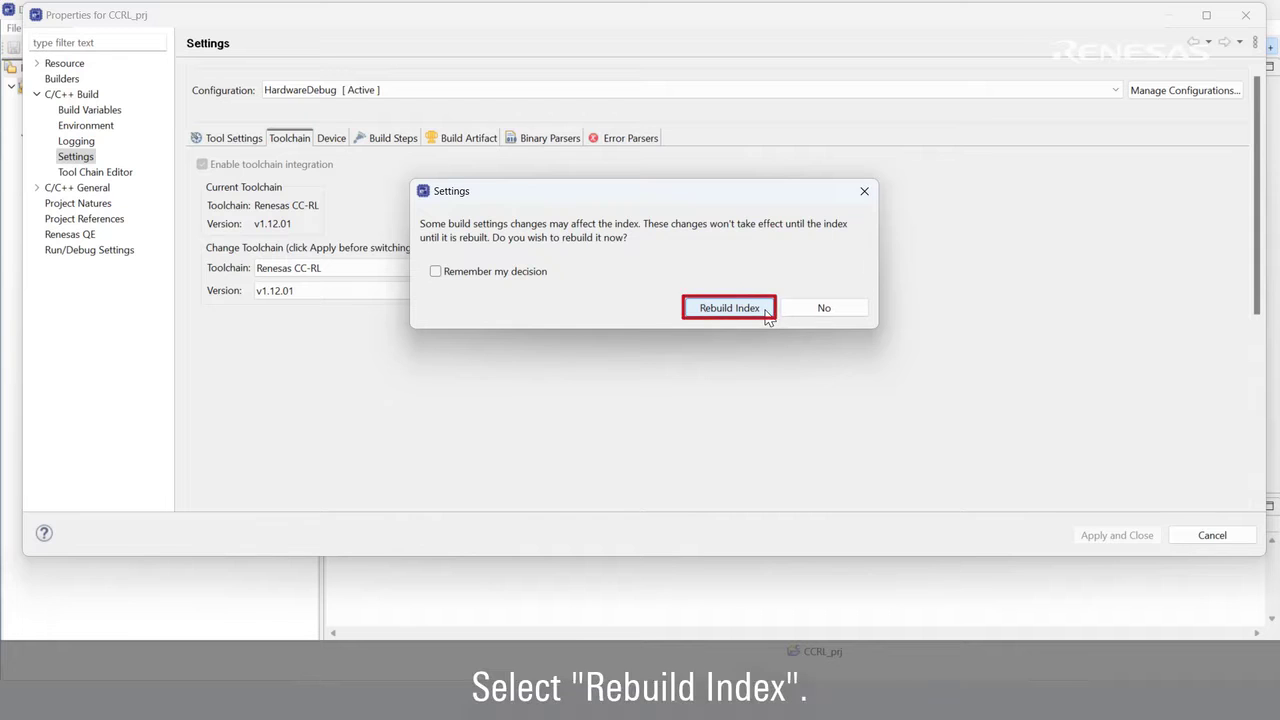
click(729, 308)
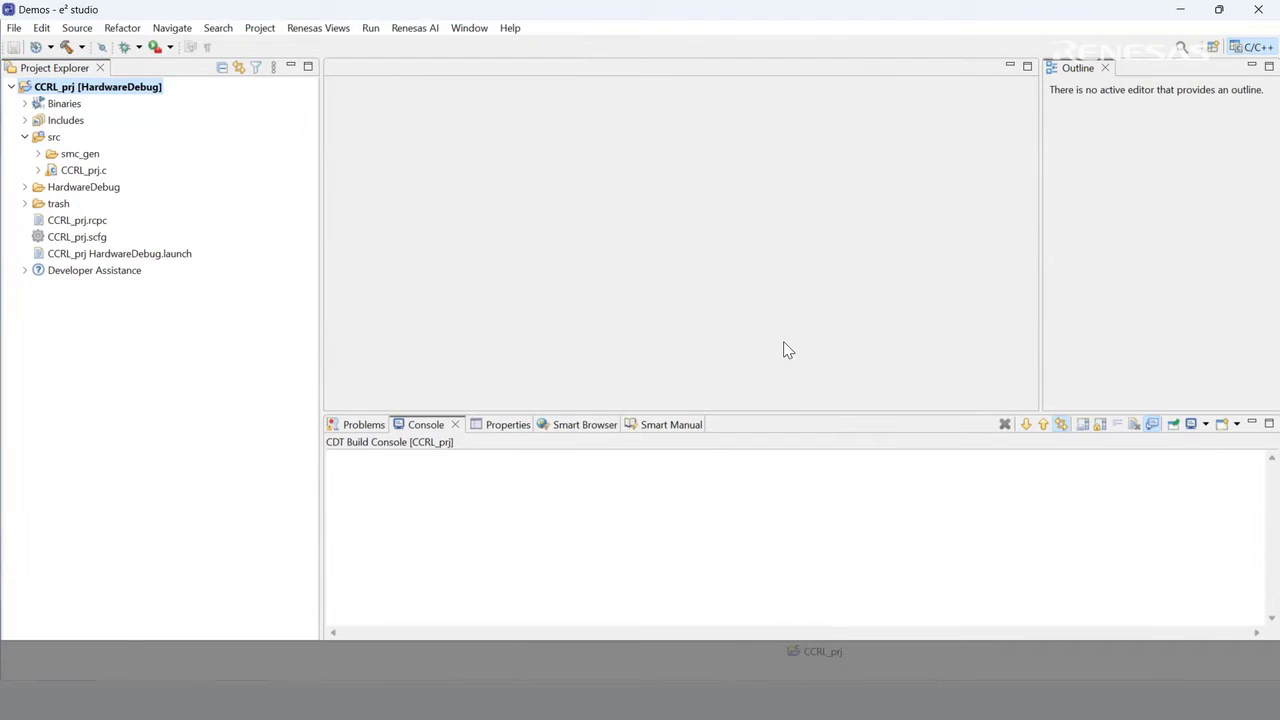
Build the CCRL_prj project and open its CCRL_prj HardwareDebug configuration under Renesas GDB Hardware Debugging
click(67, 48)
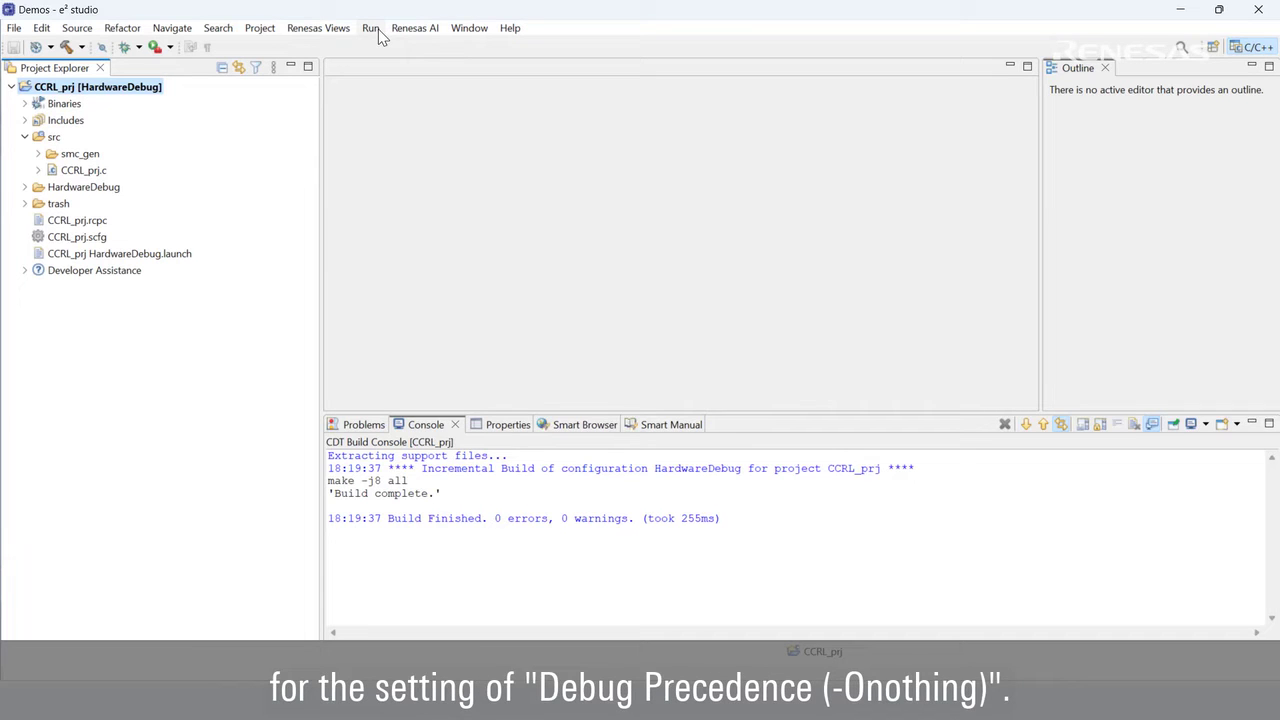
click(376, 29)
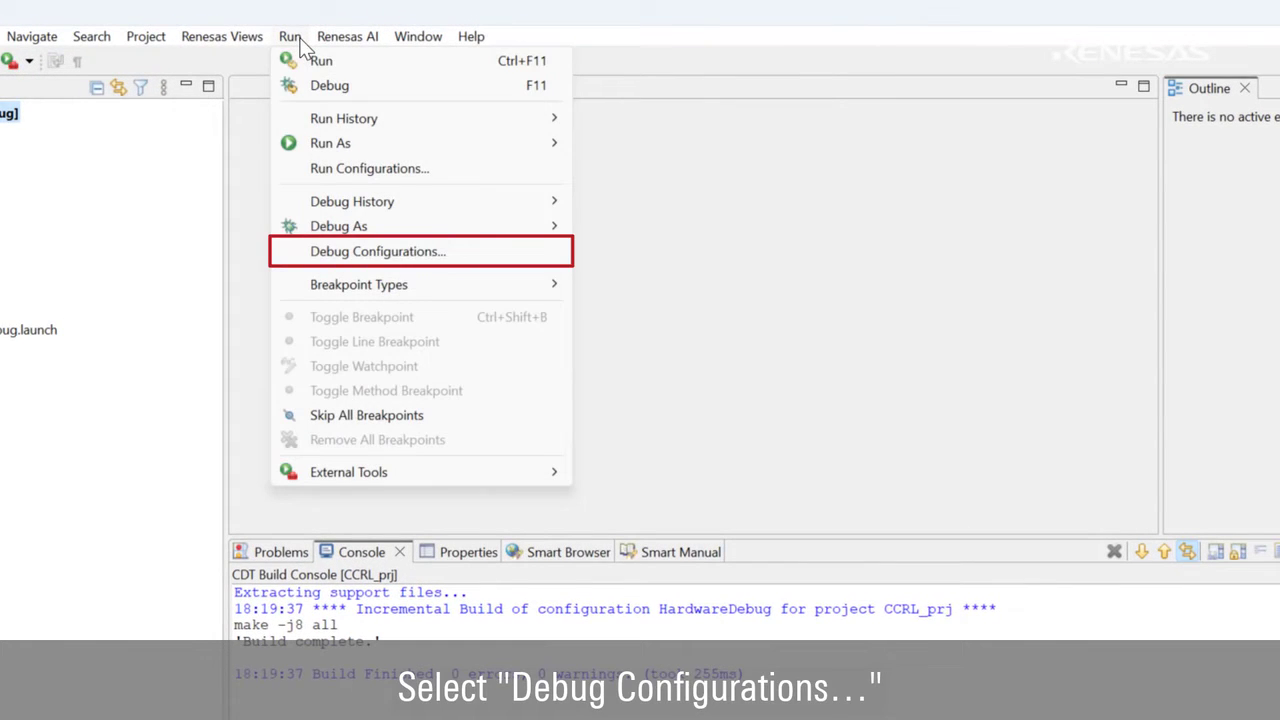
click(470, 251)
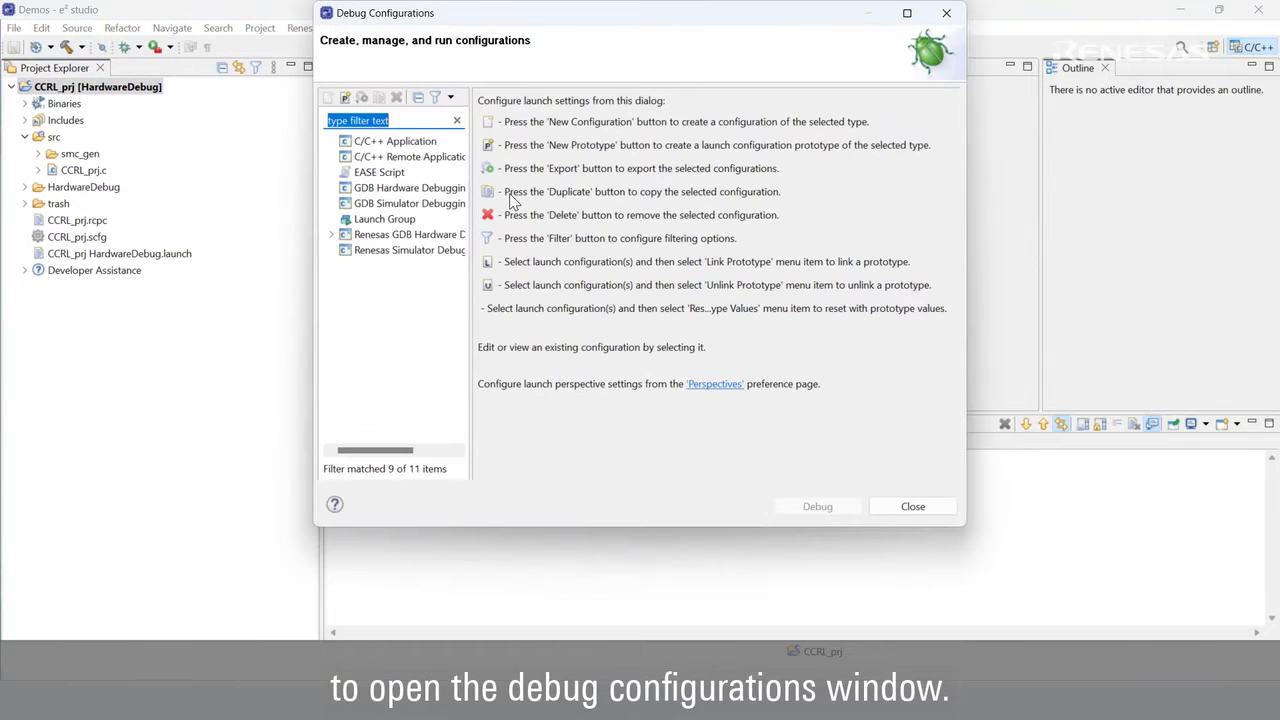
key(super+Up)
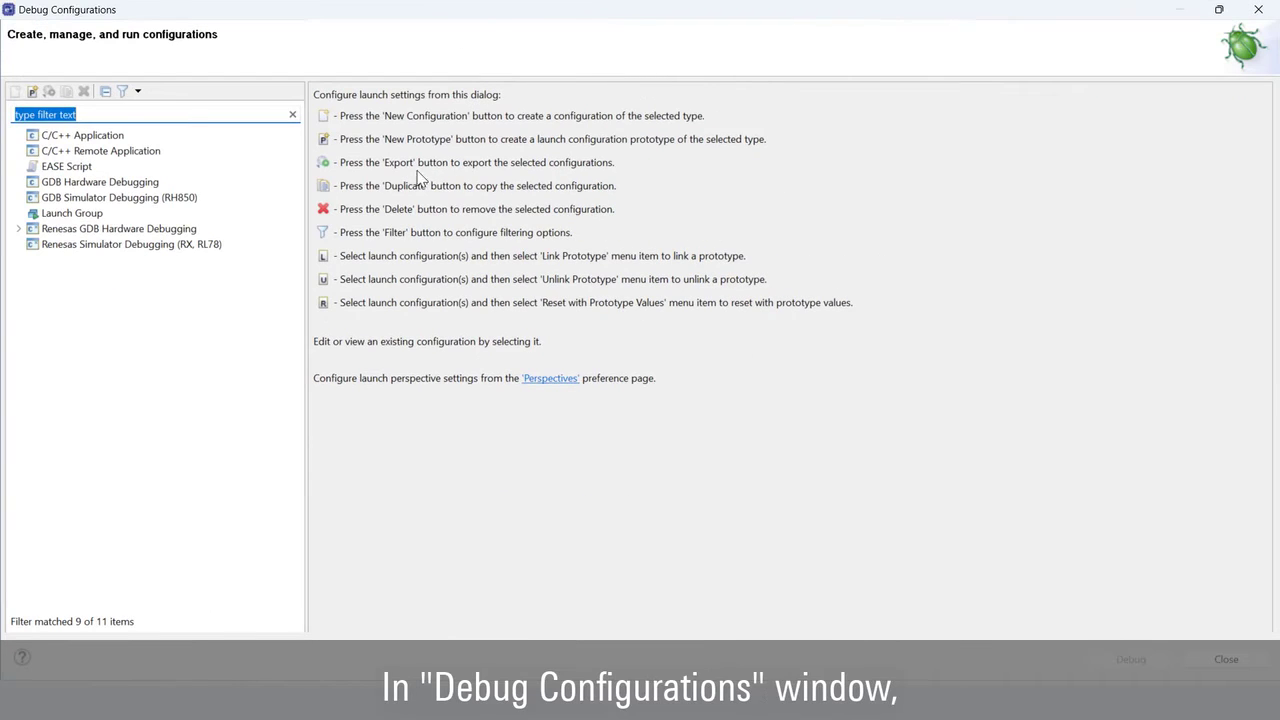
click(19, 230)
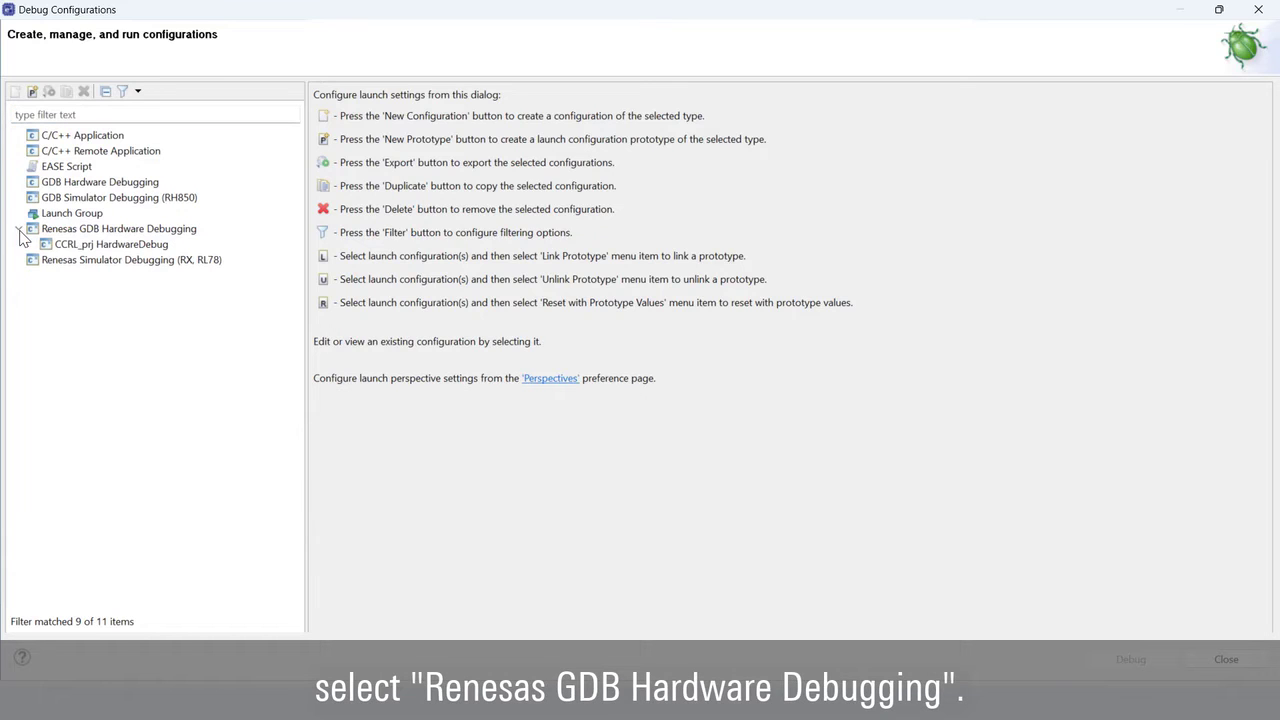
click(114, 244)
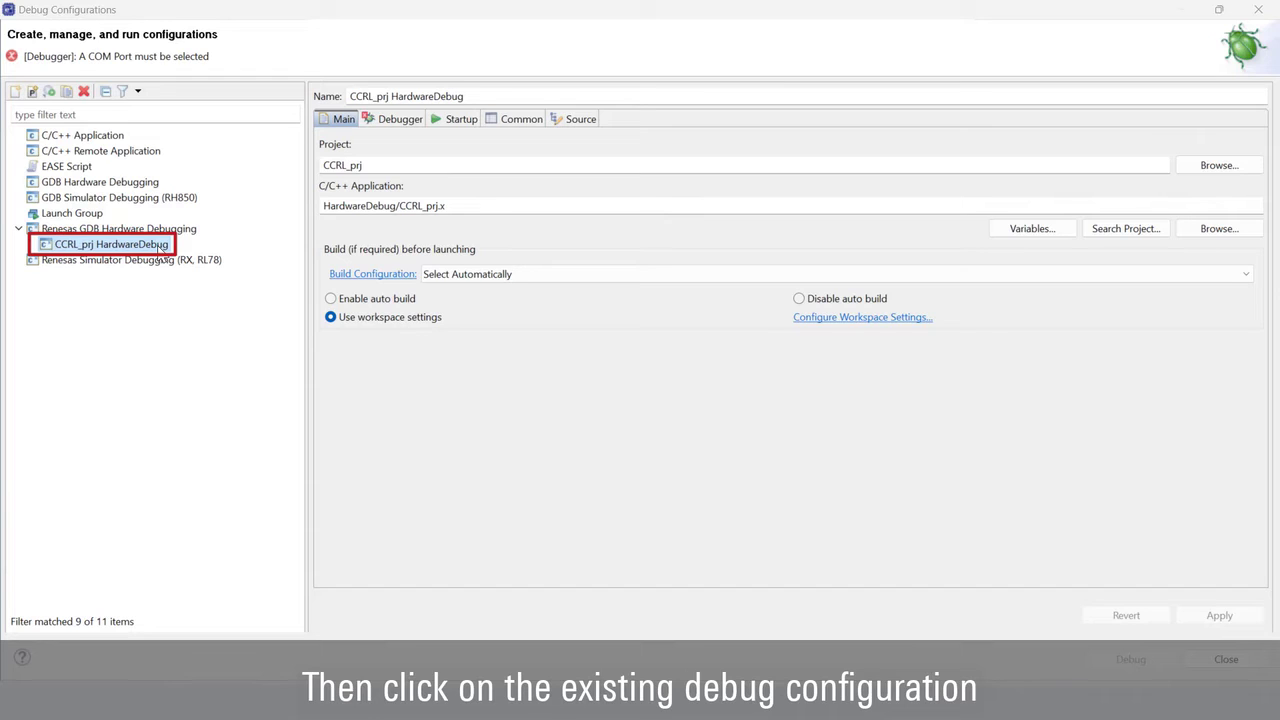
Set the COM port for the target board to COM6 in the debugger's connection settings
click(414, 124)
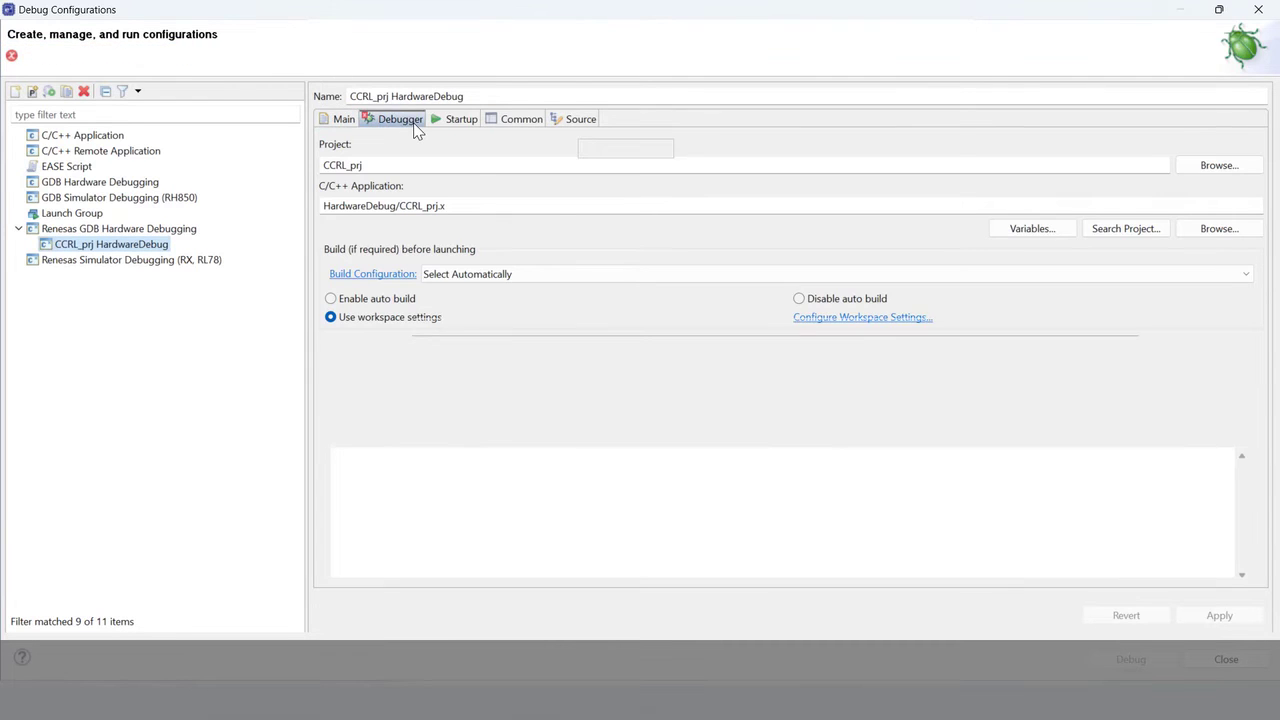
click(455, 185)
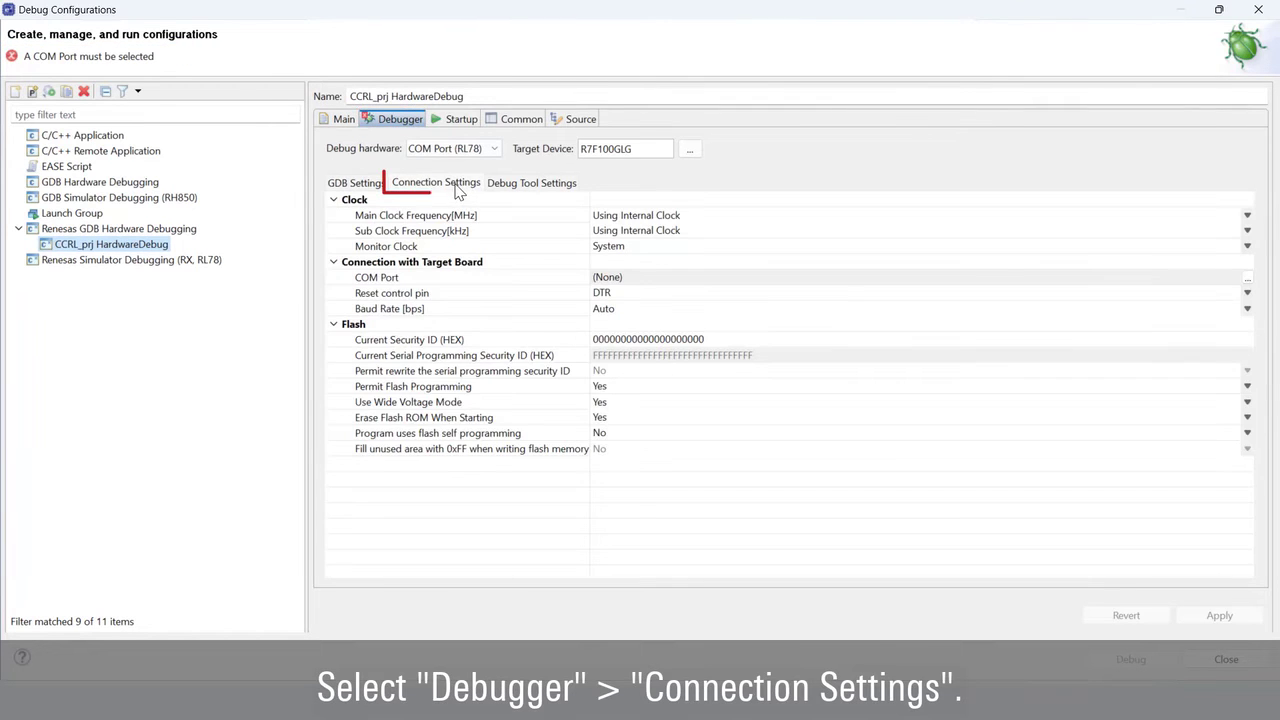
click(1250, 281)
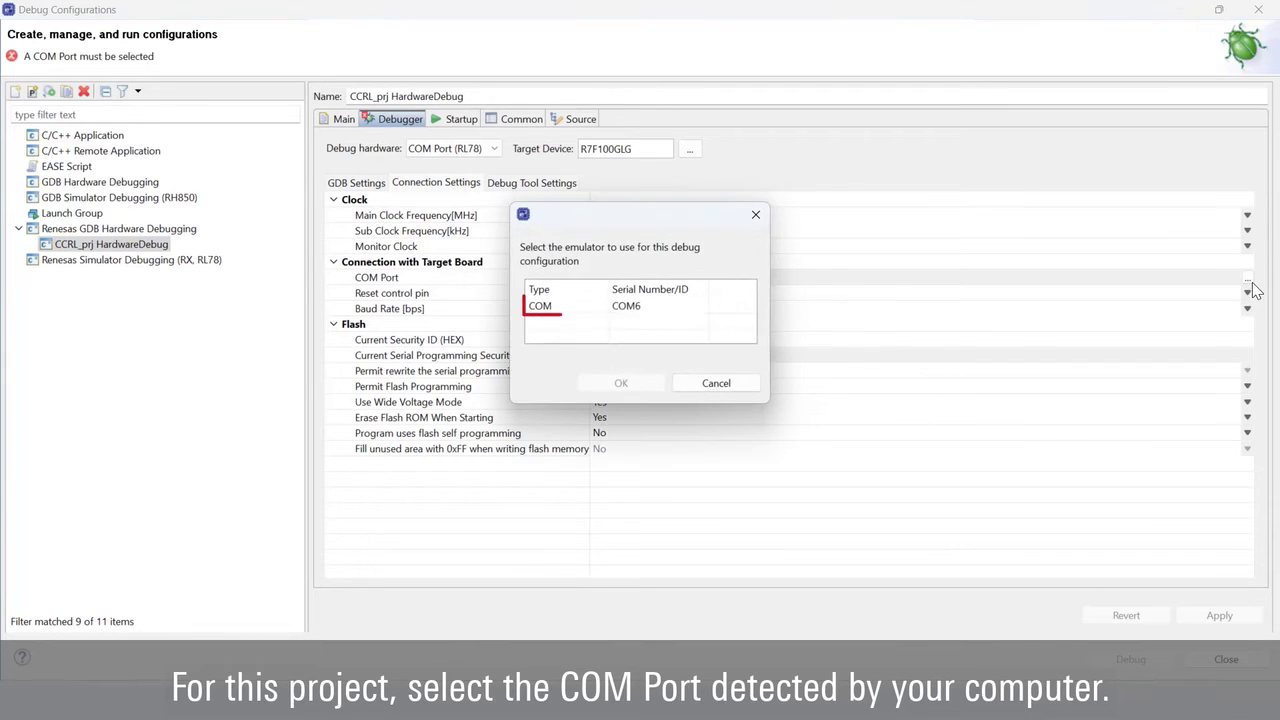
click(688, 316)
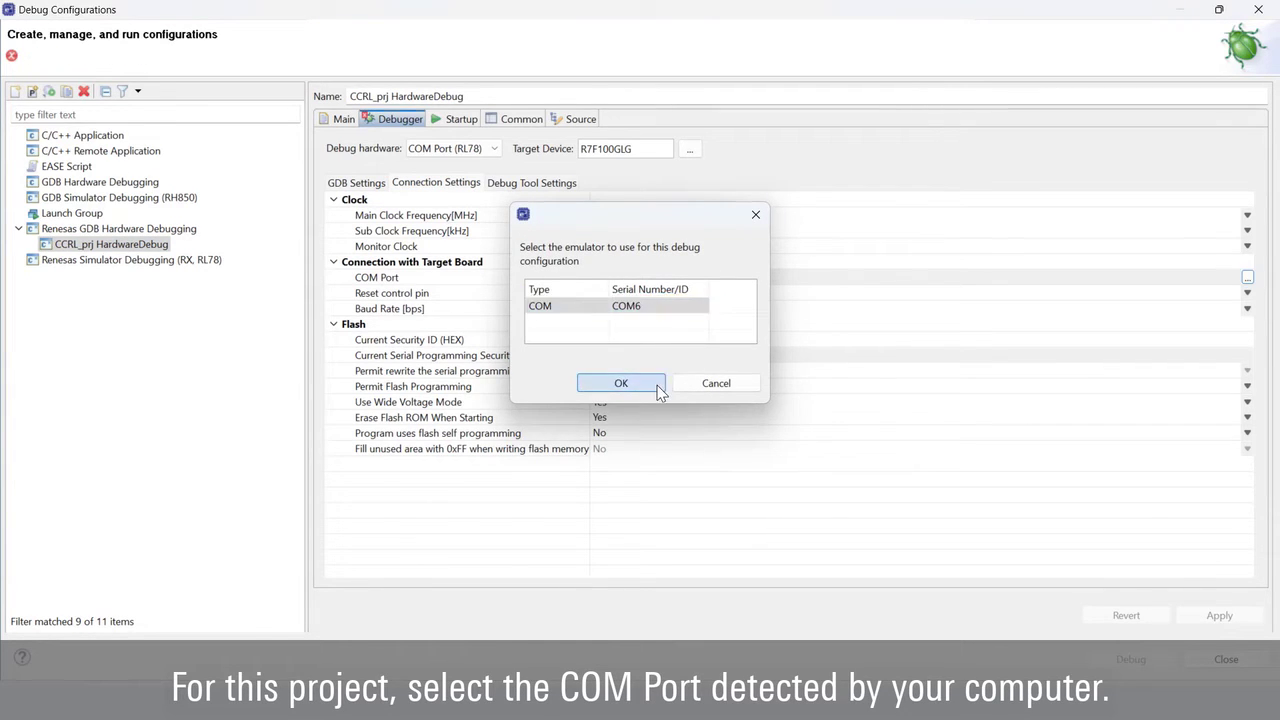
click(619, 382)
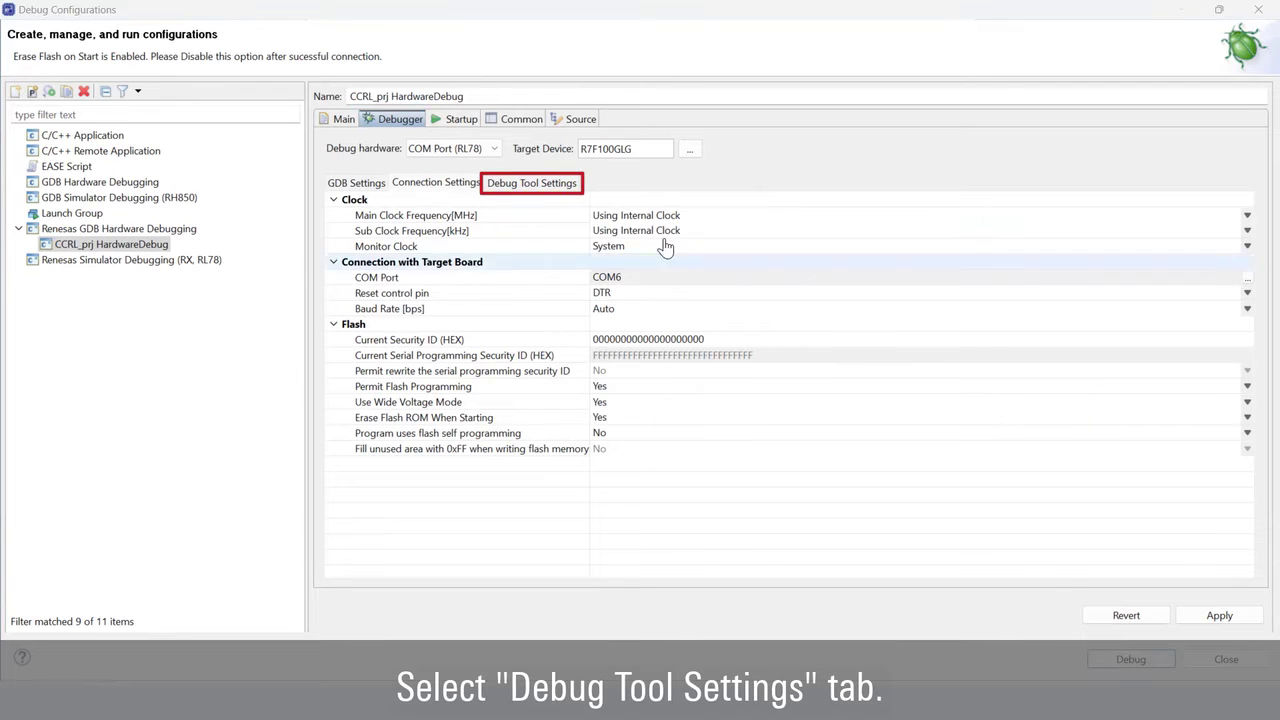
Set "Allow to access by stopping execution while running" to Yes in the debug tool settings, and apply and close the configuration
click(576, 190)
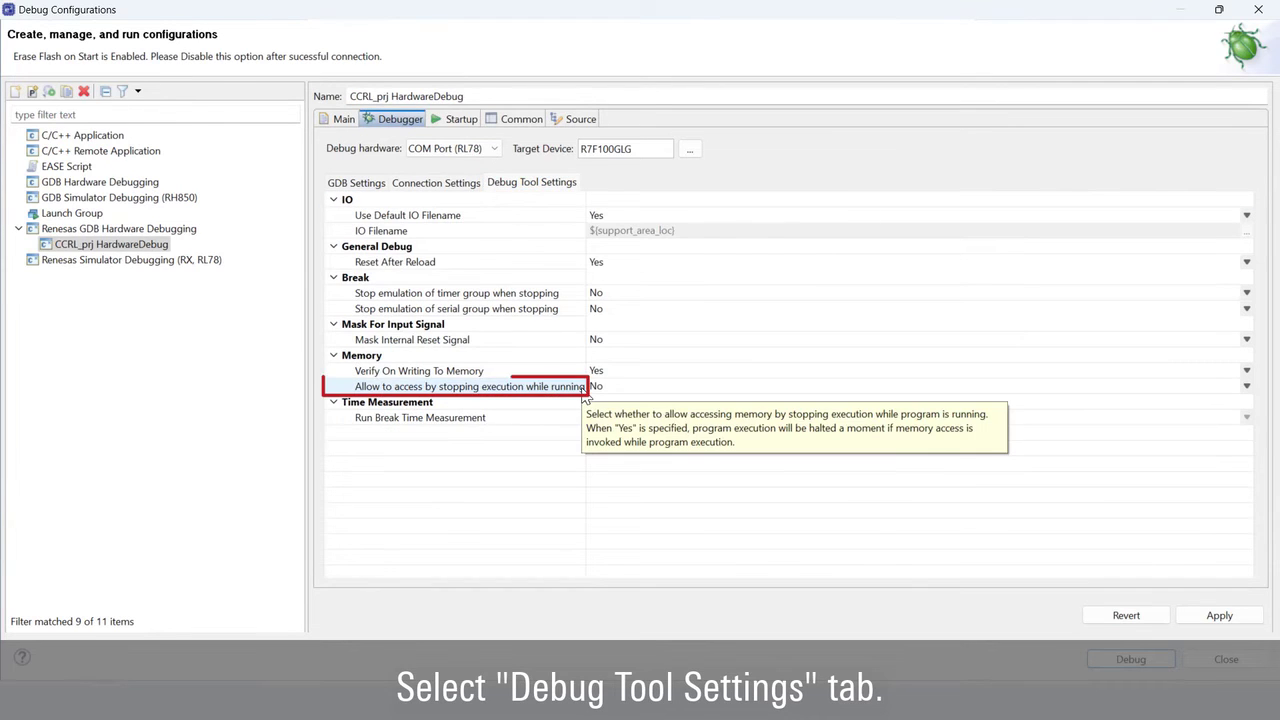
click(619, 387)
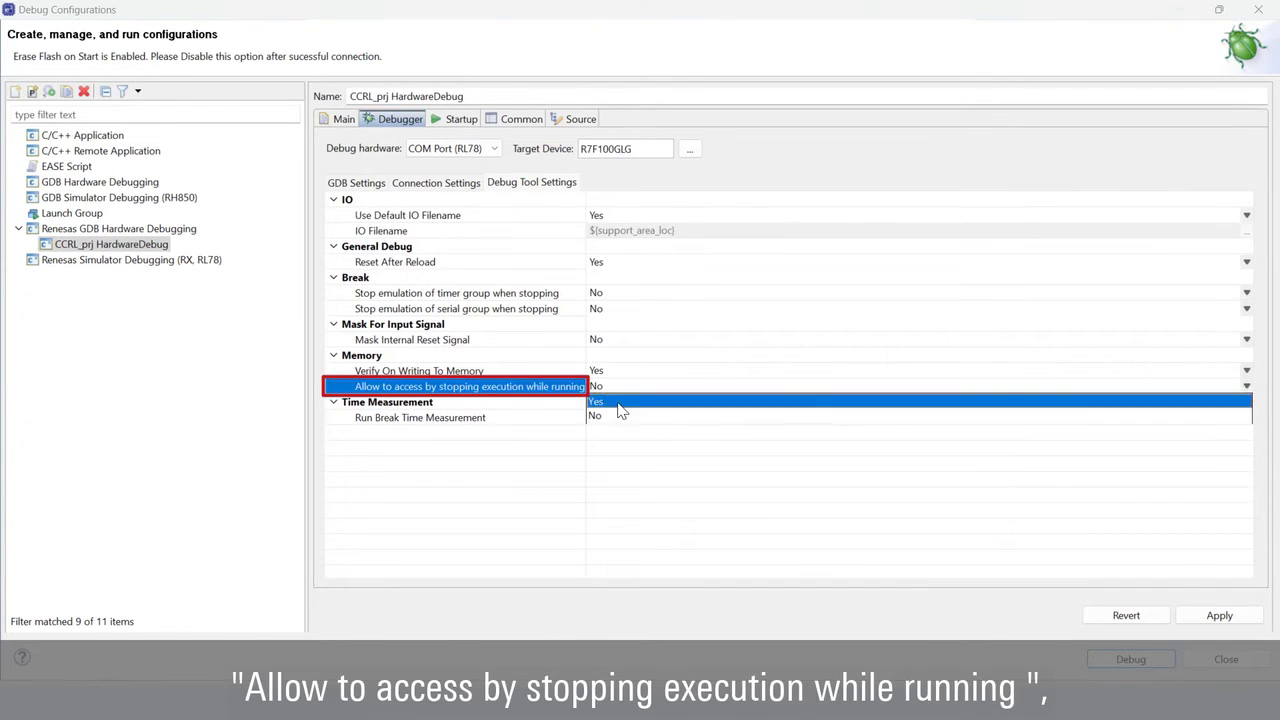
click(622, 403)
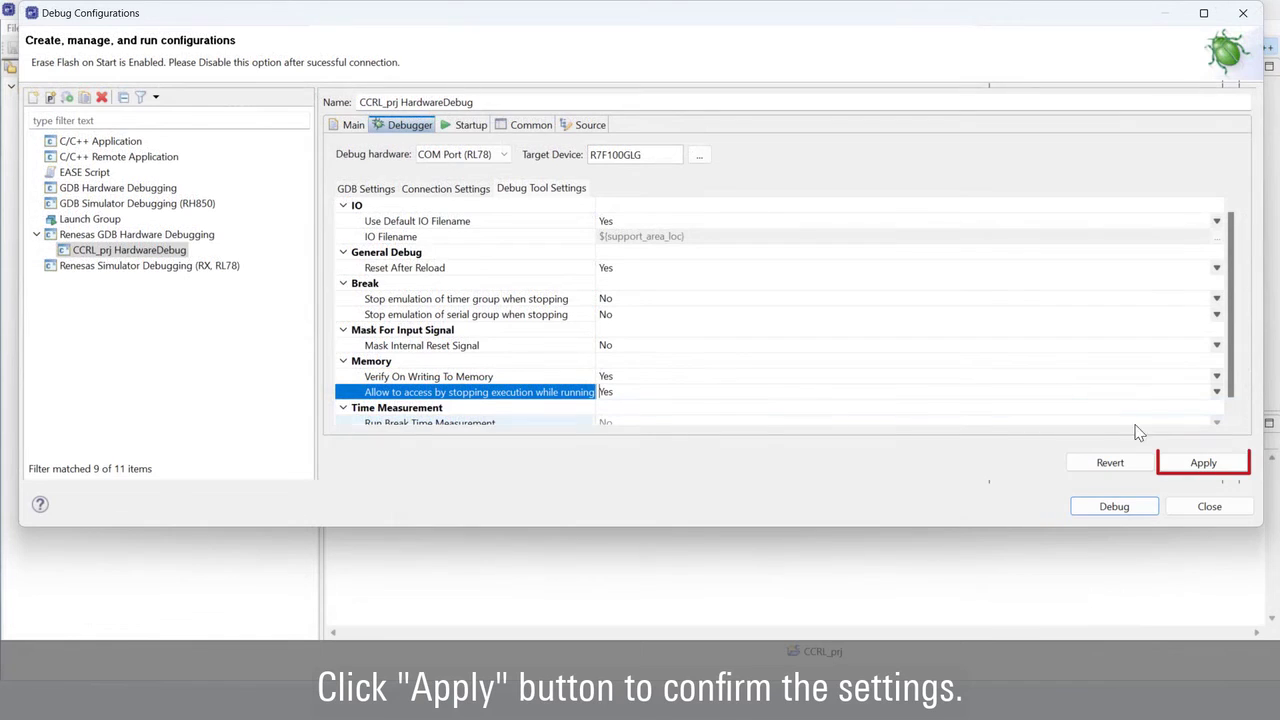
click(1188, 463)
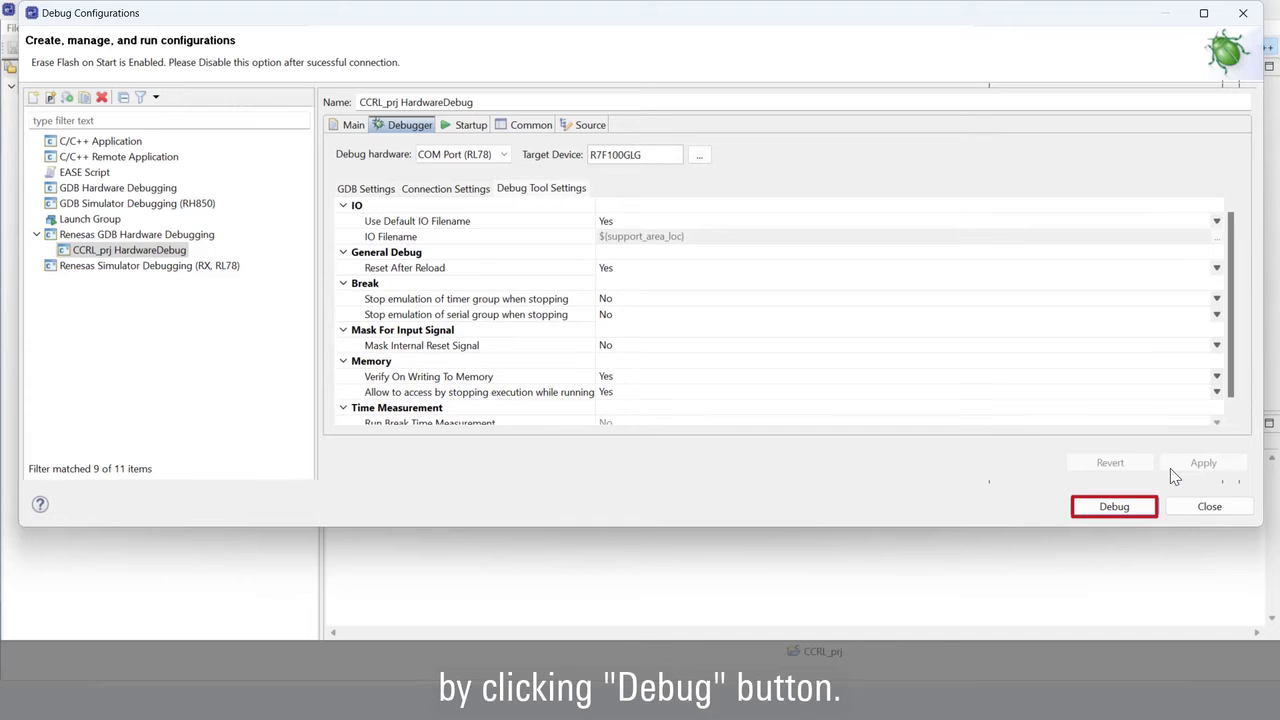
click(1215, 507)
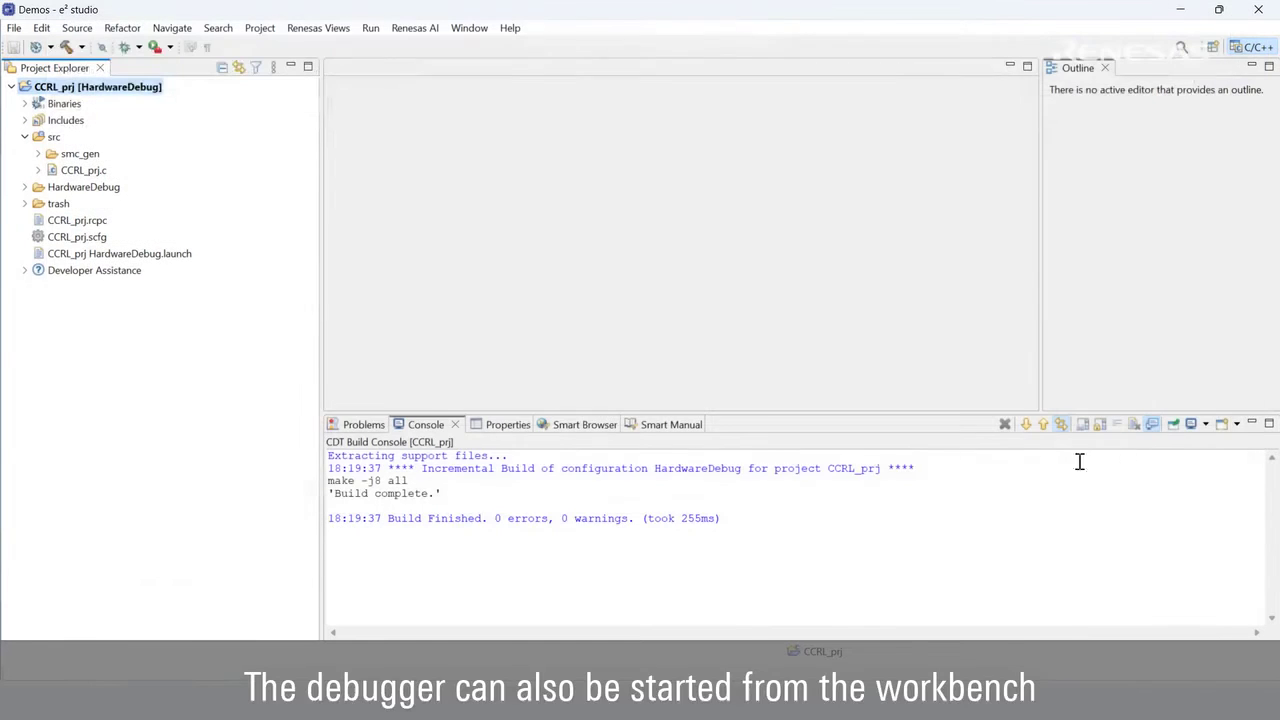
Start debugging CCRL_prj in the Debug perspective and resume the program past its stops at start and main
click(125, 49)
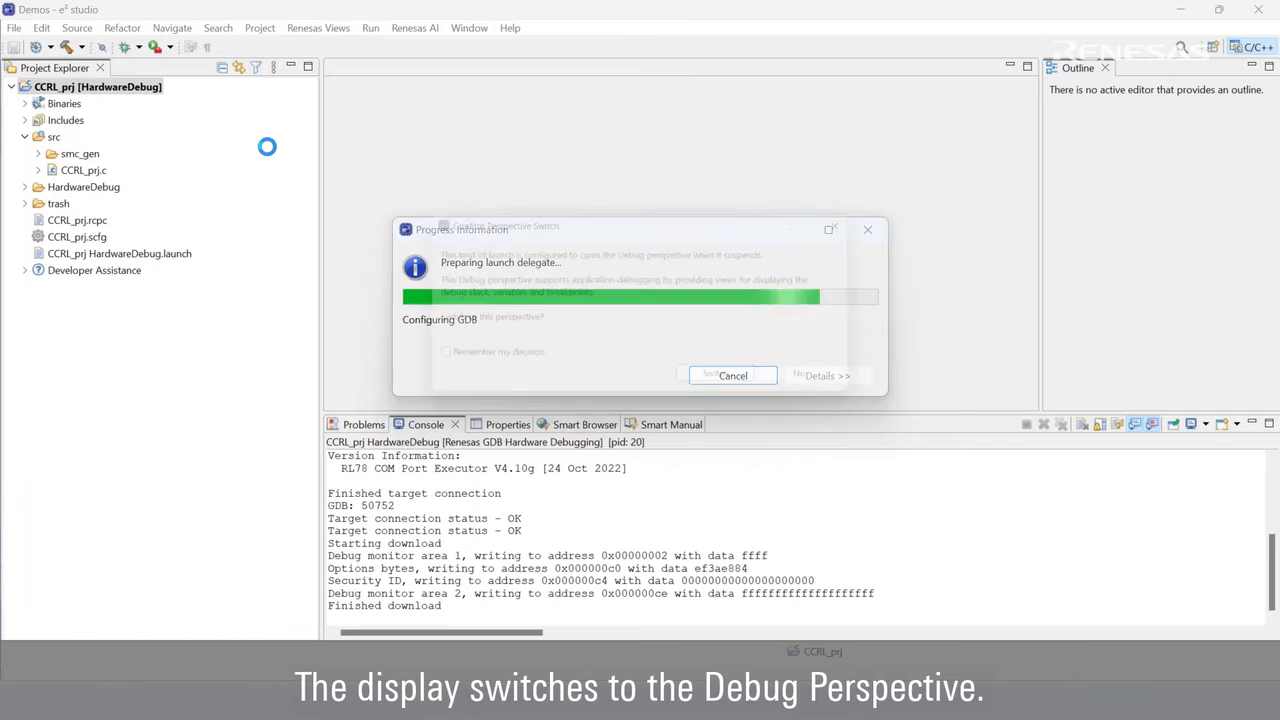
click(715, 386)
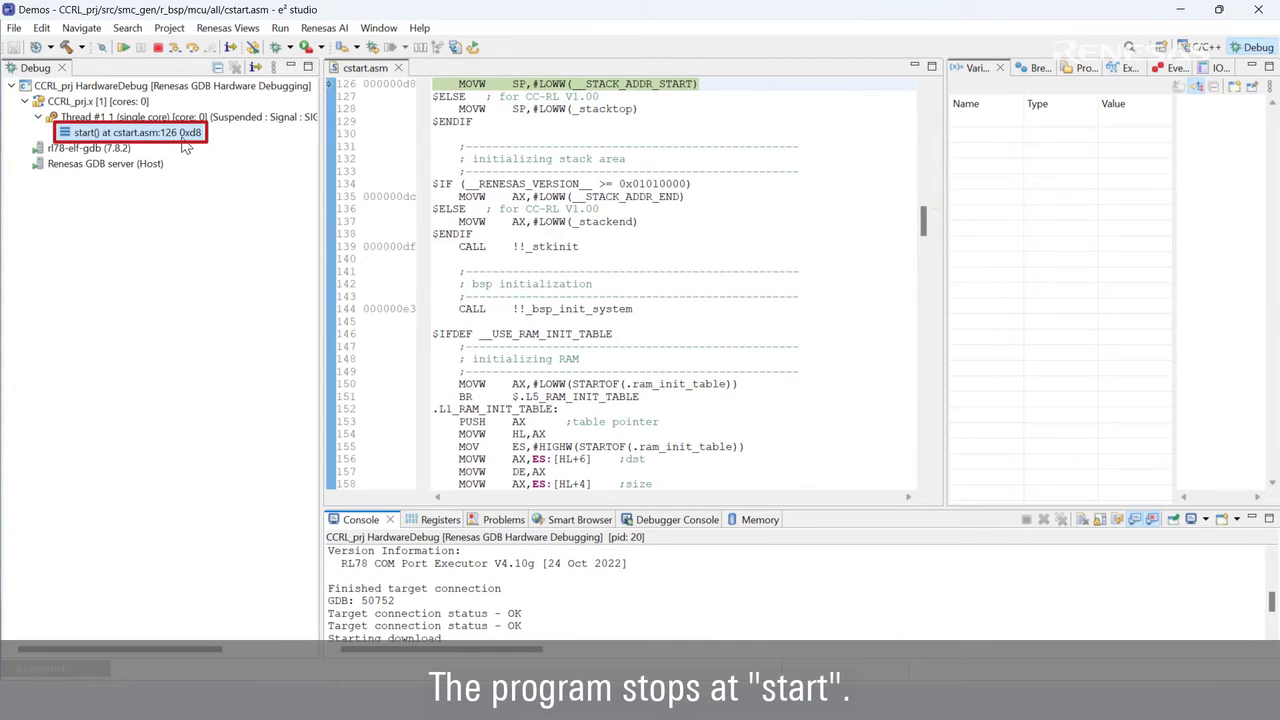
click(124, 48)
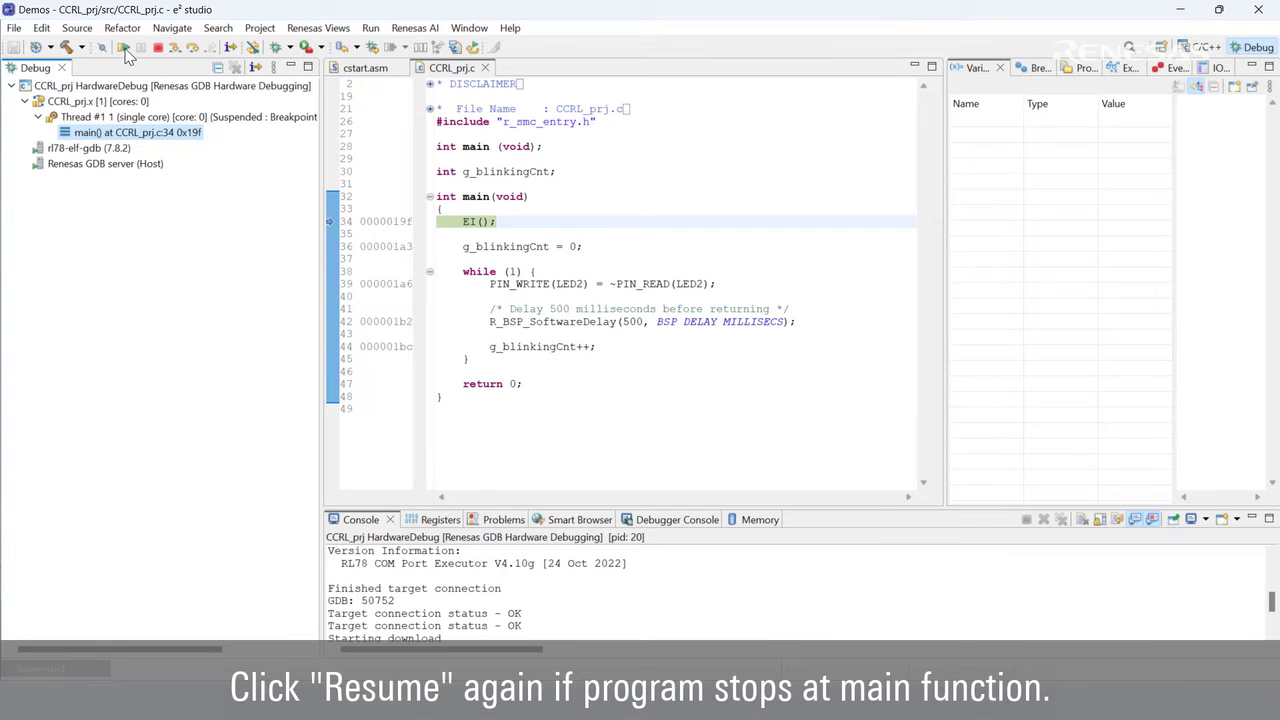
click(124, 48)
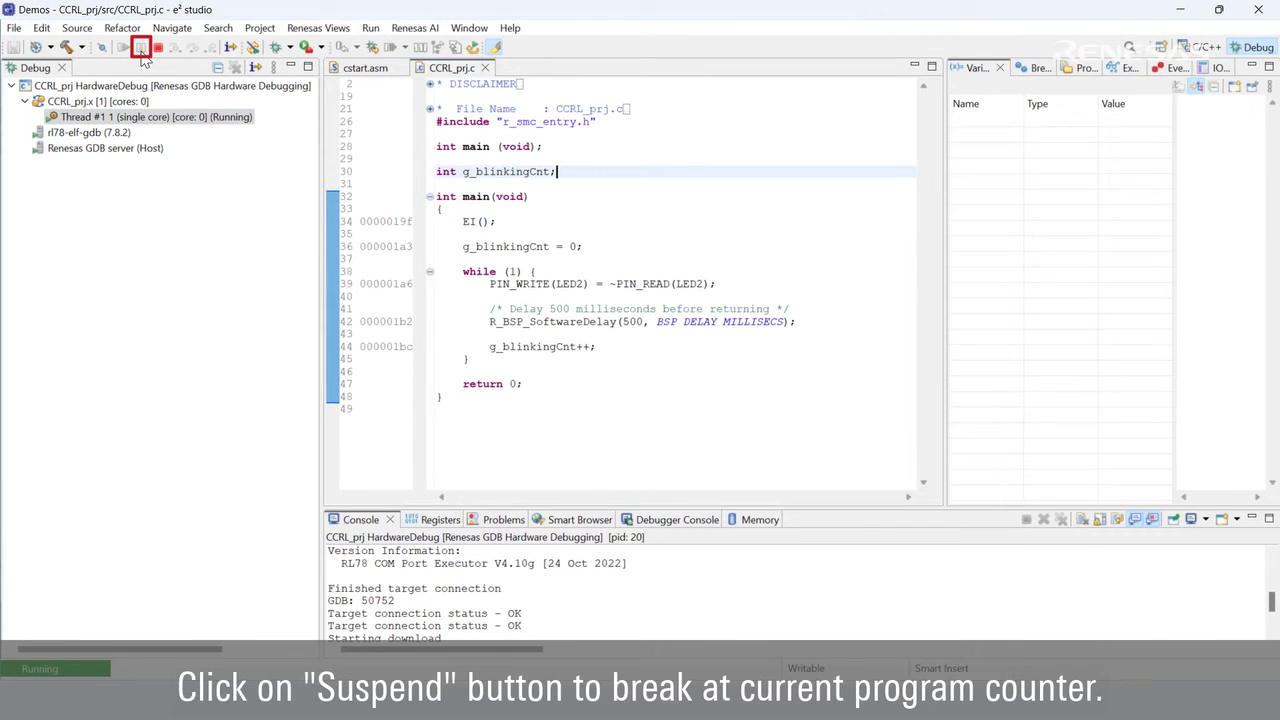
Suspend the running program and add a breakpoint at line 42, the R_BSP_SoftwareDelay call in CCRL_prj.c
click(142, 51)
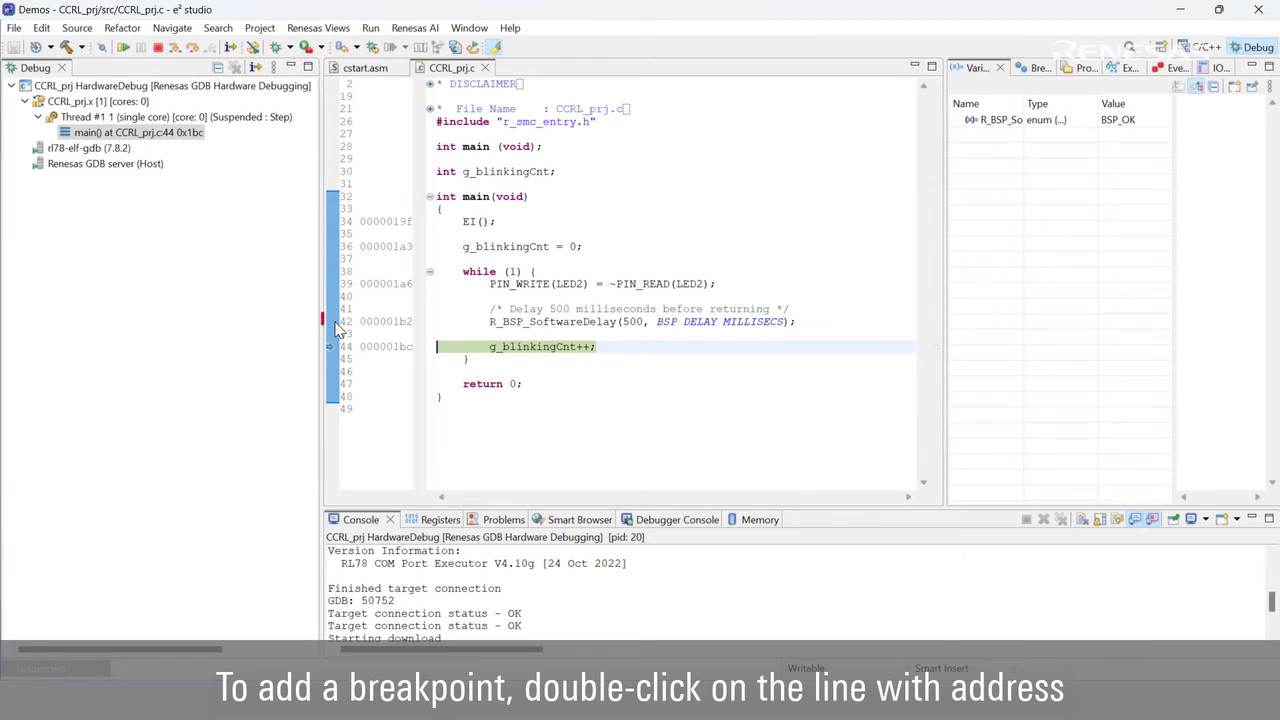
double_click(334, 322)
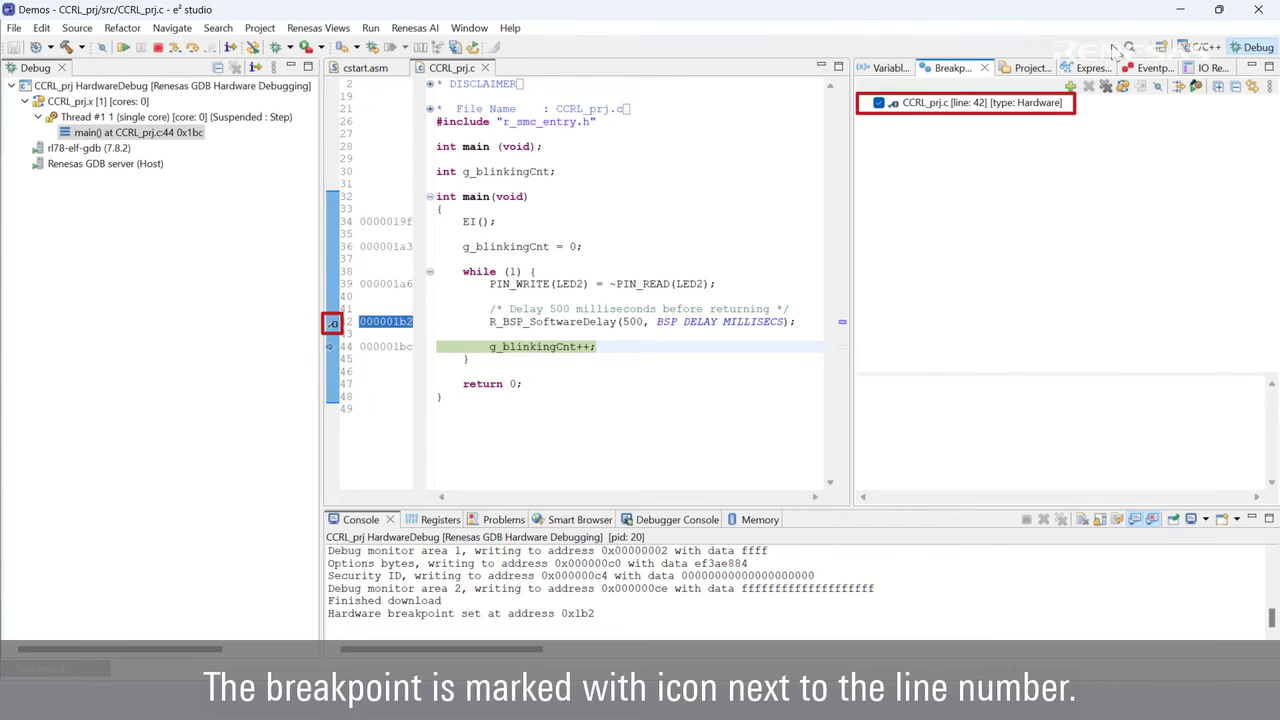
Add the global variable g_blinkingCnt from line 44 of CCRL_prj.c to the Expressions view
click(1085, 68)
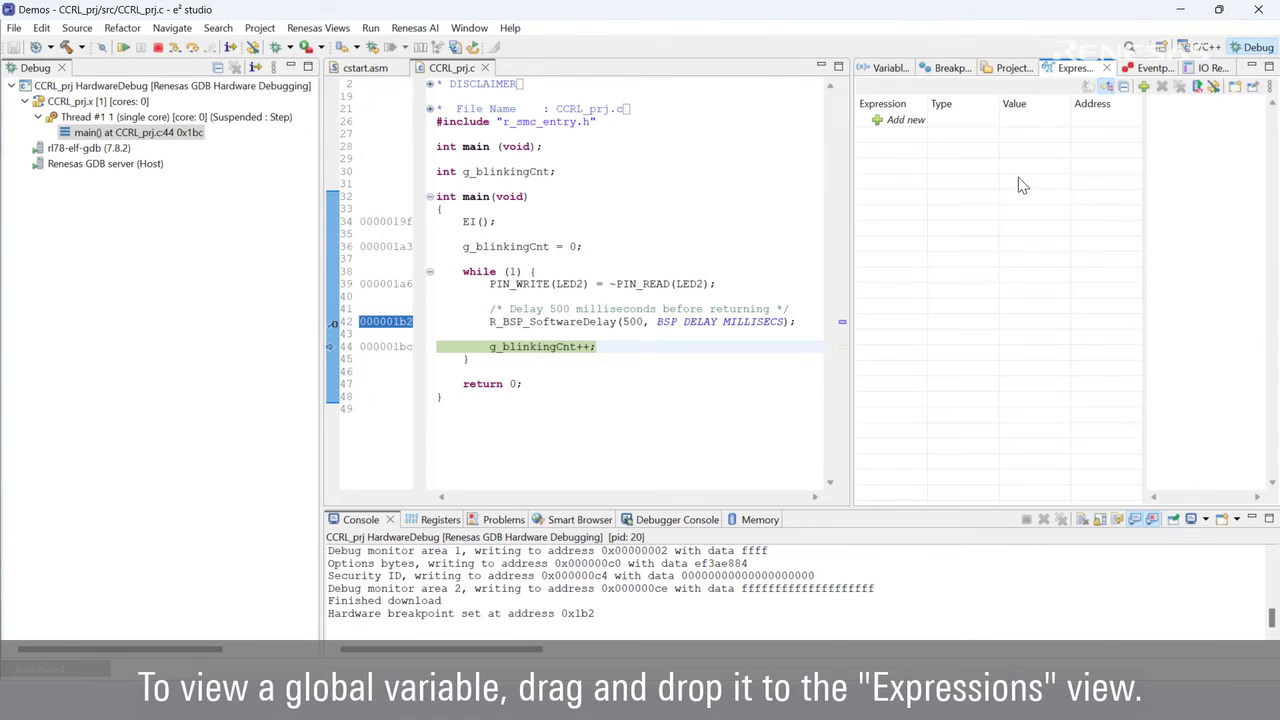
double_click(566, 346)
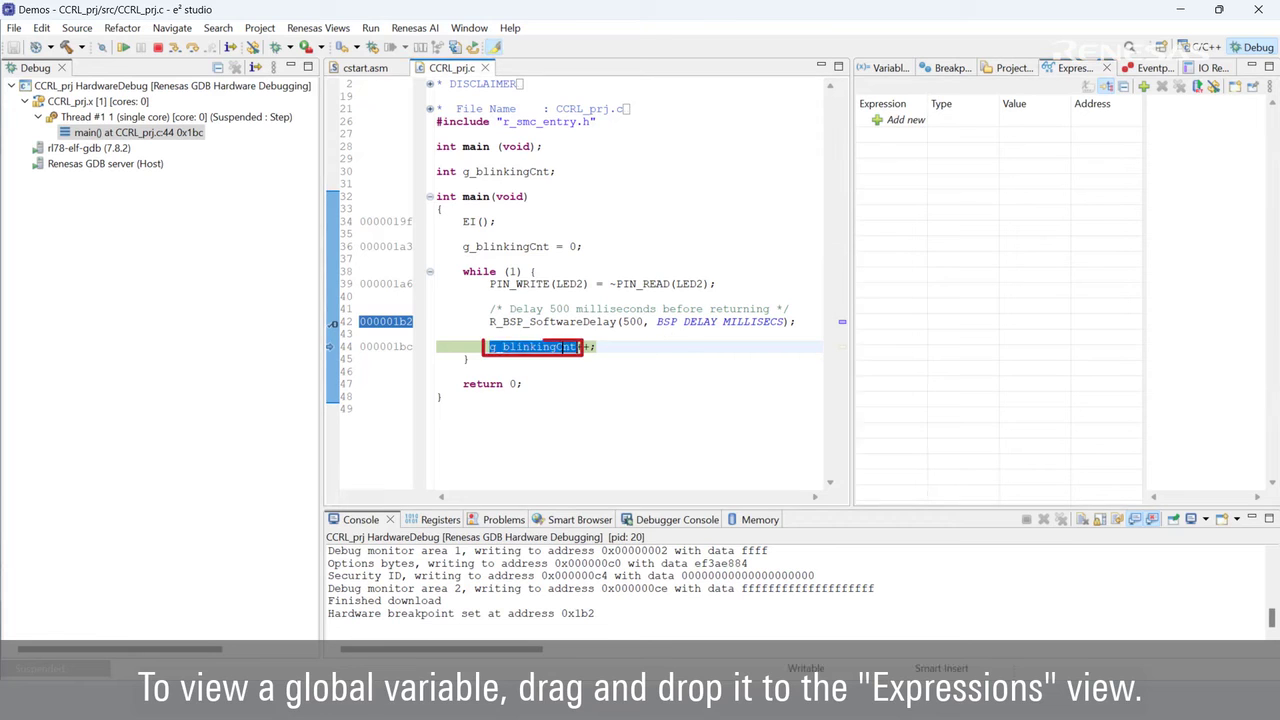
drag(540, 346, 946, 190)
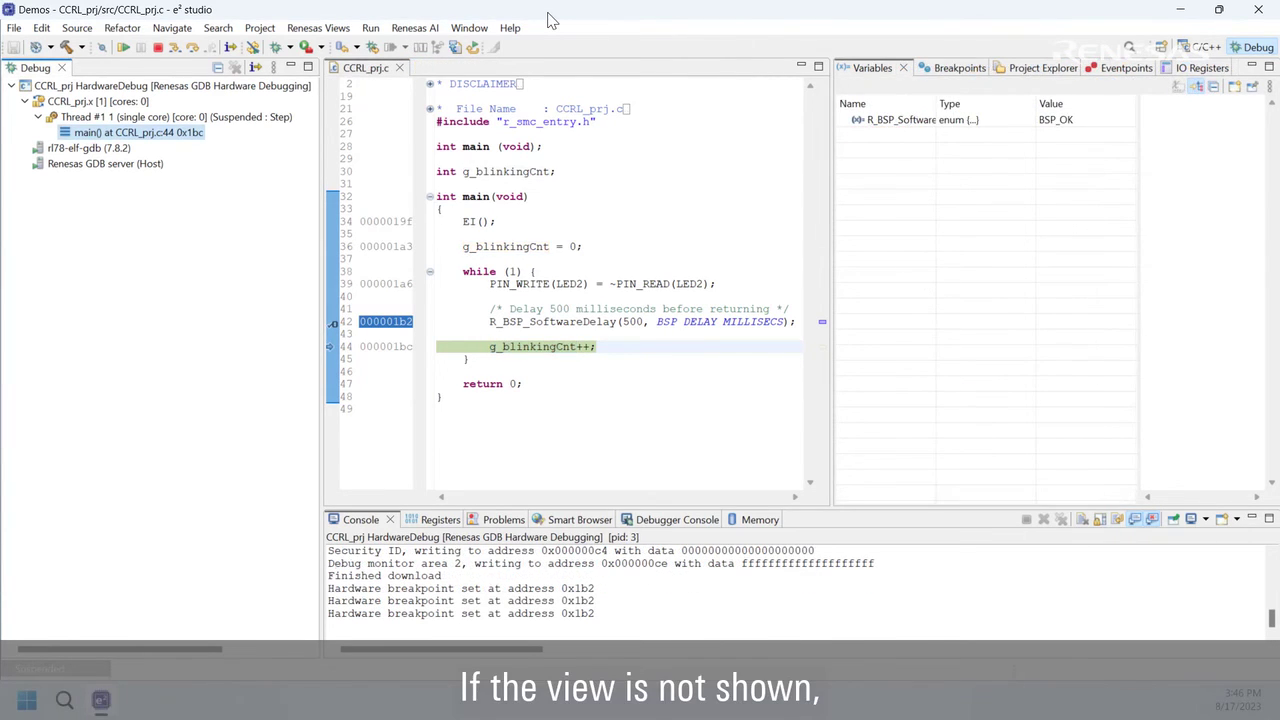
Show the Expressions view and enable real-time refresh for the g_blinkingCnt expression
click(474, 30)
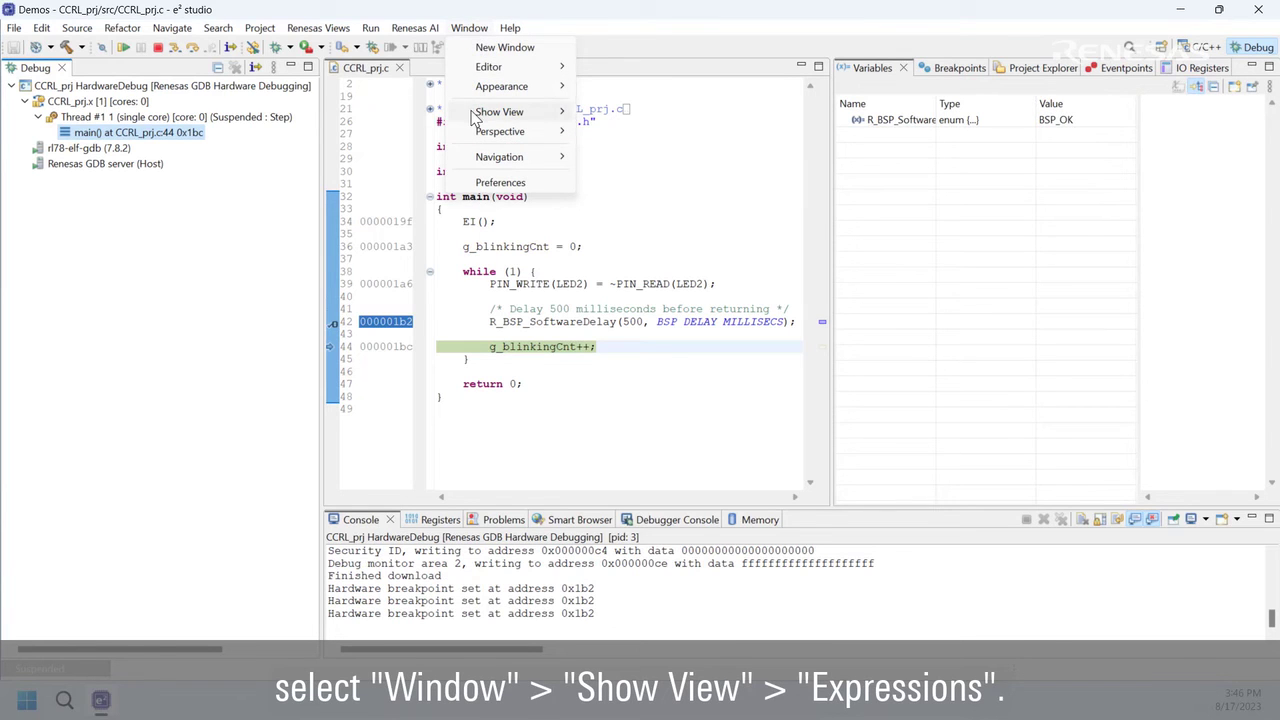
mouse_move(477, 112)
click(703, 288)
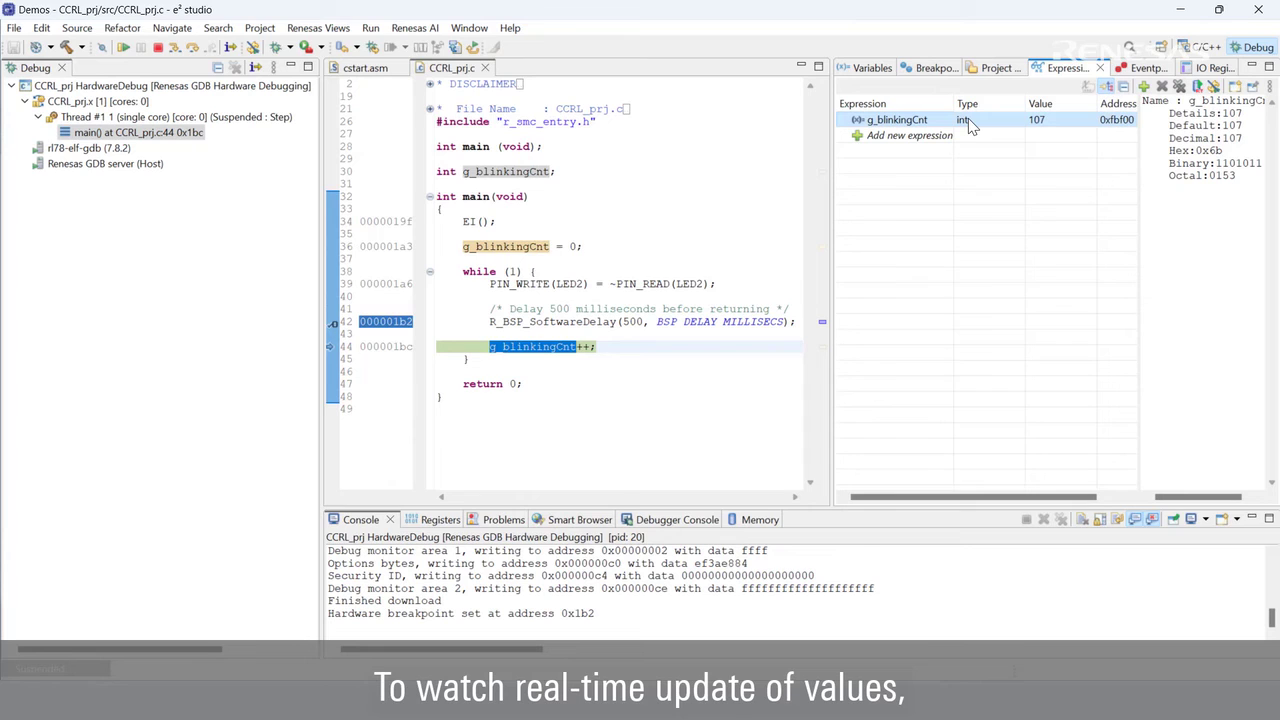
right_click(968, 124)
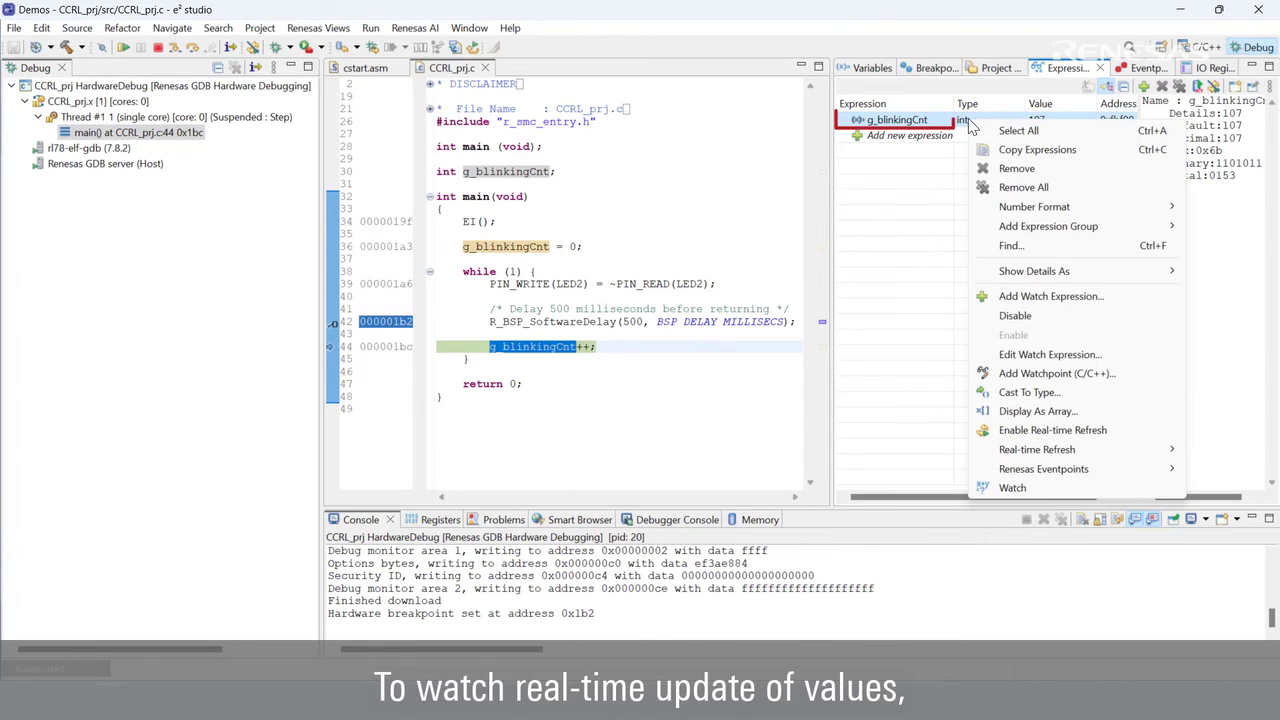
click(1130, 440)
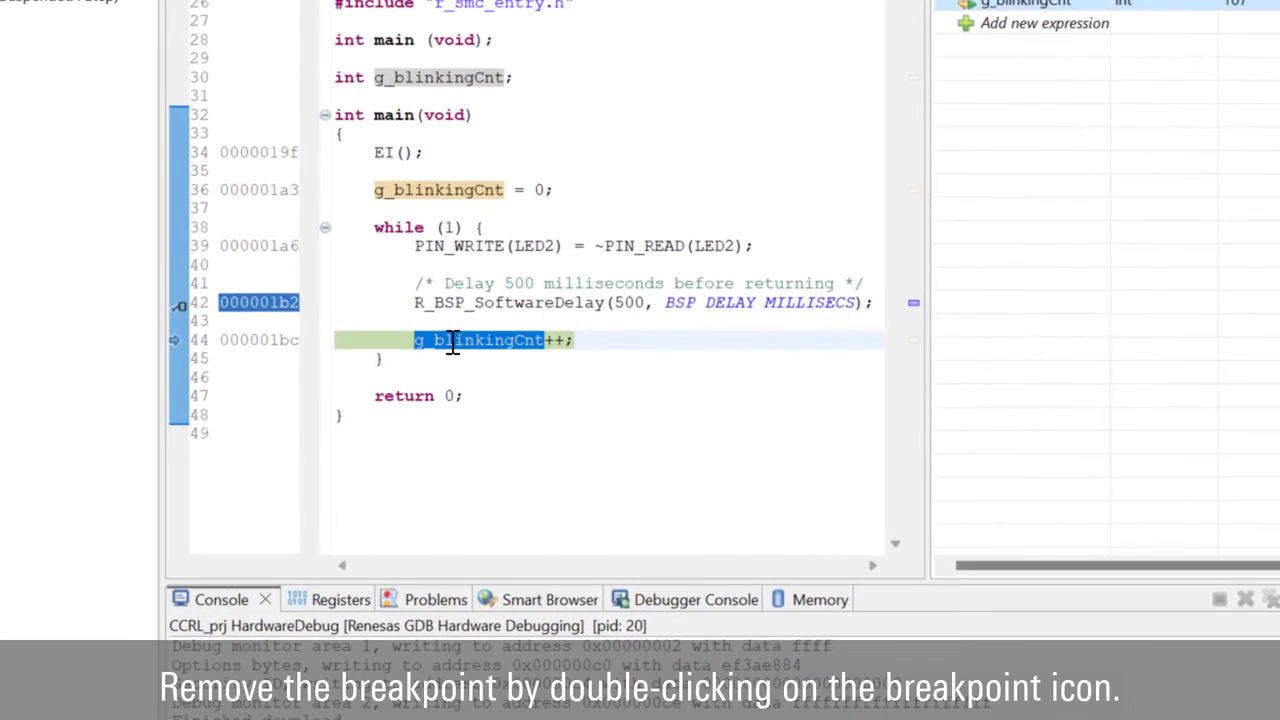
Remove the breakpoint at line 42 of CCRL_prj.c
double_click(178, 305)
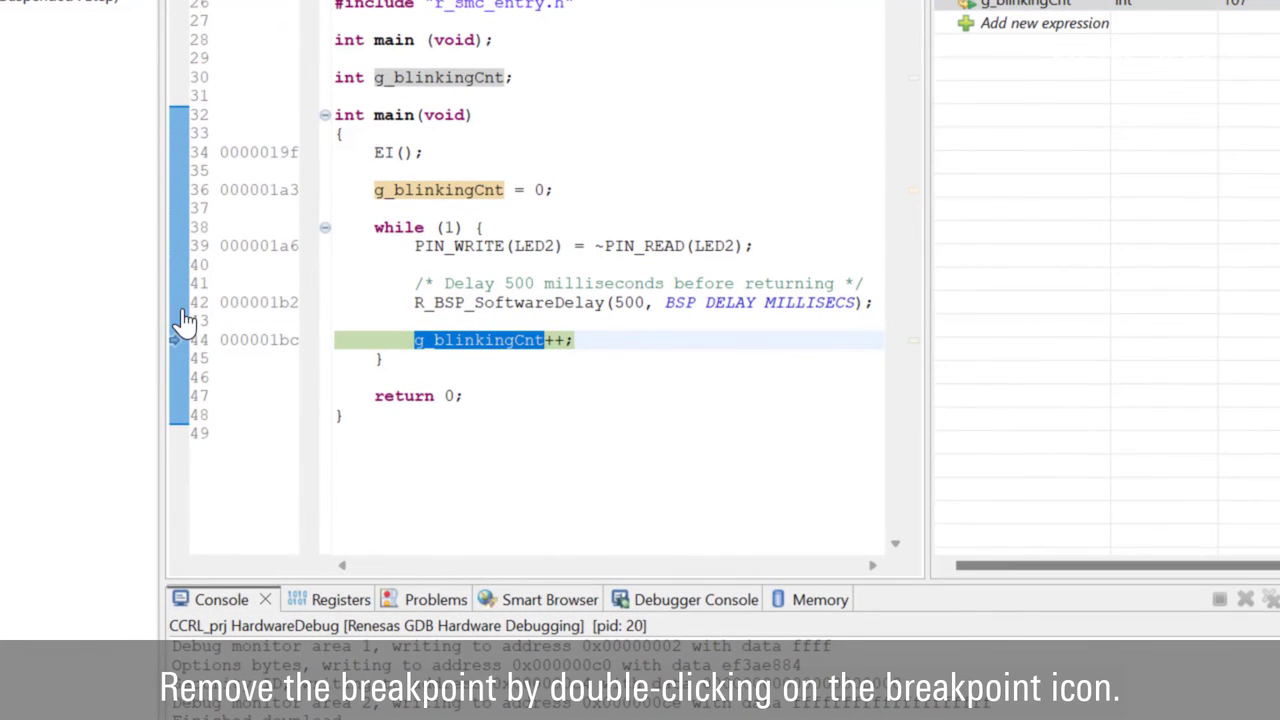
click(640, 397)
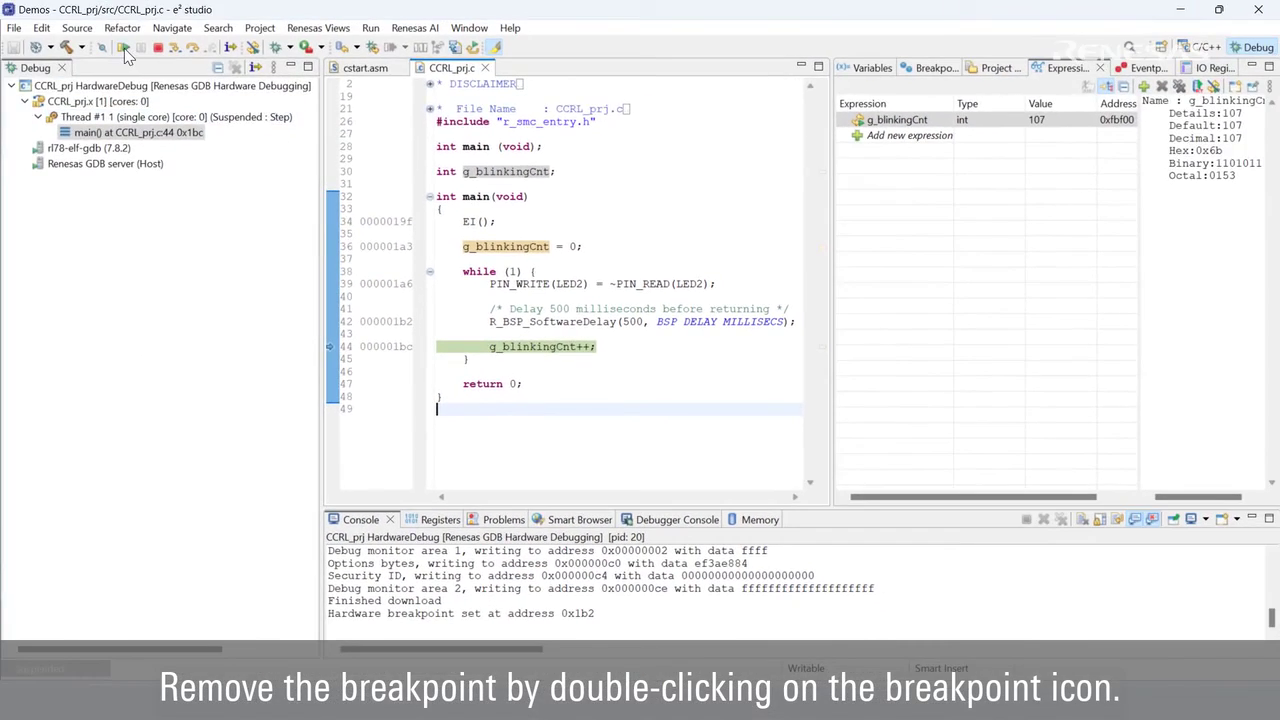
Resume the program to watch g_blinkingCnt update in real time, and terminate the debug session
click(125, 55)
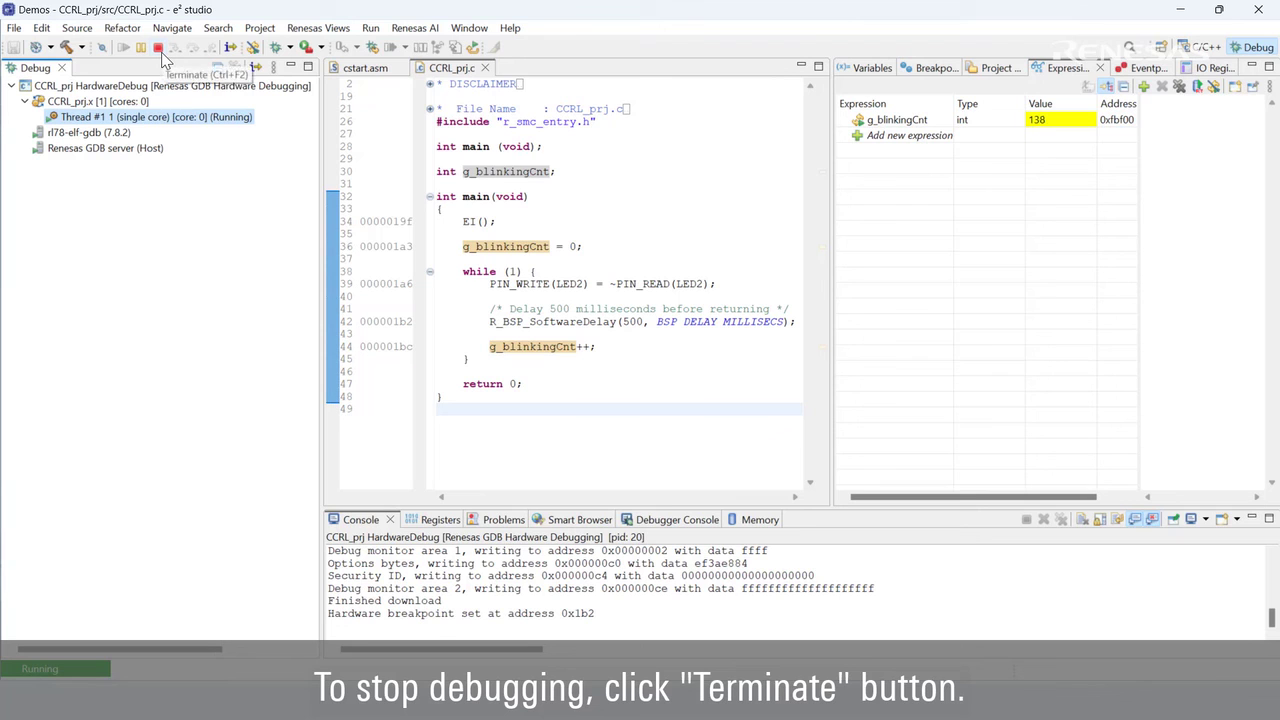
click(158, 50)
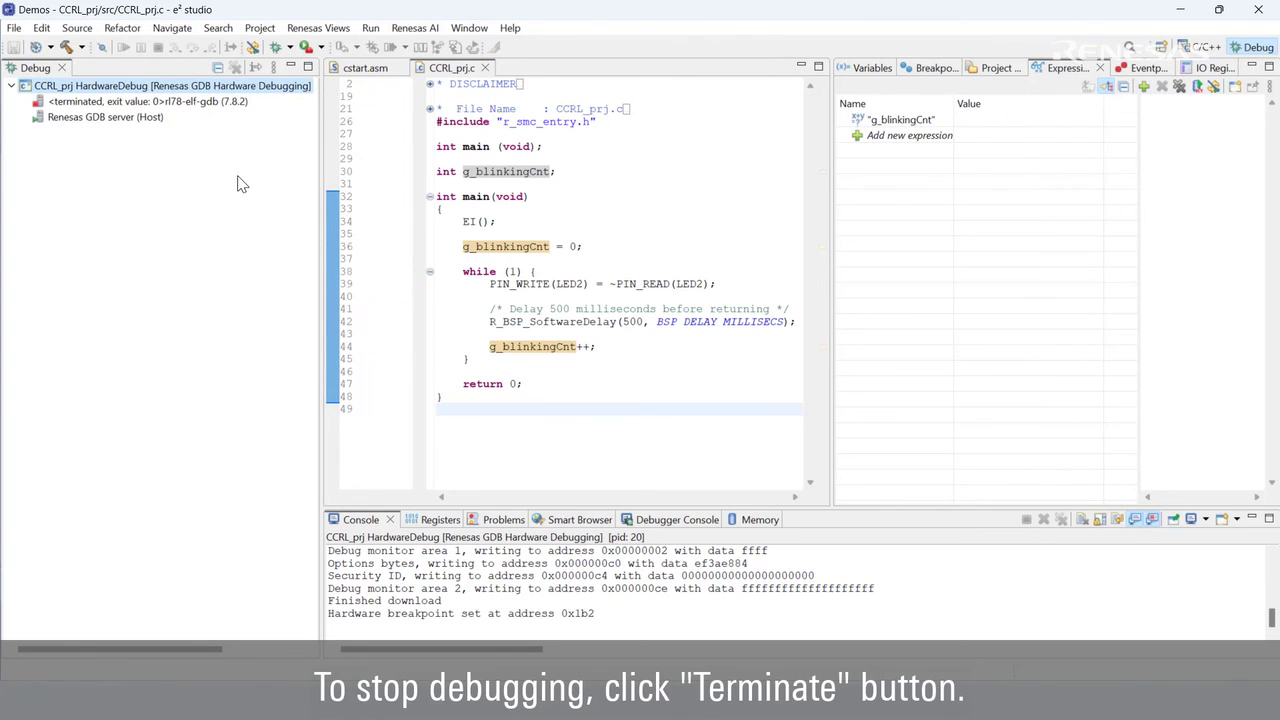